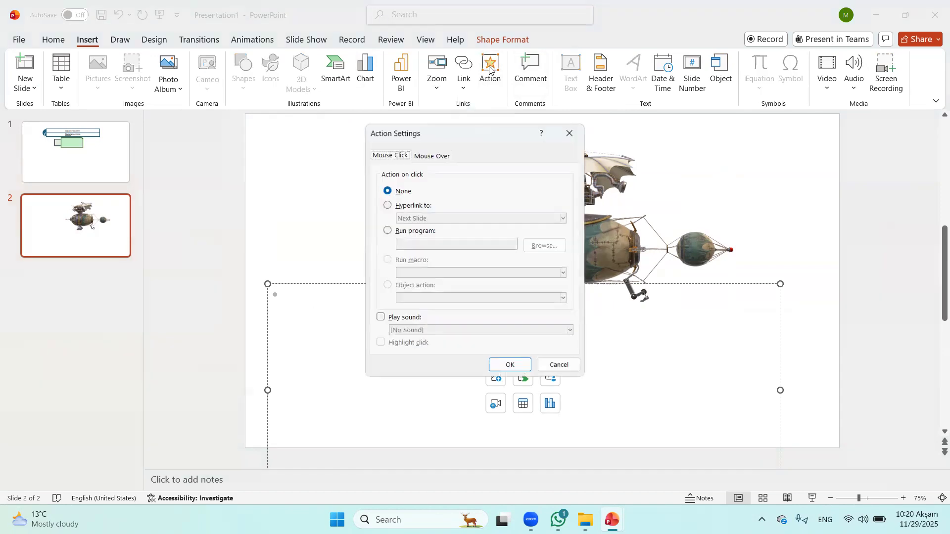
Step: Try linking the placeholder's click action to the next slide, and start a new comment without posting it
left_click(388, 205)
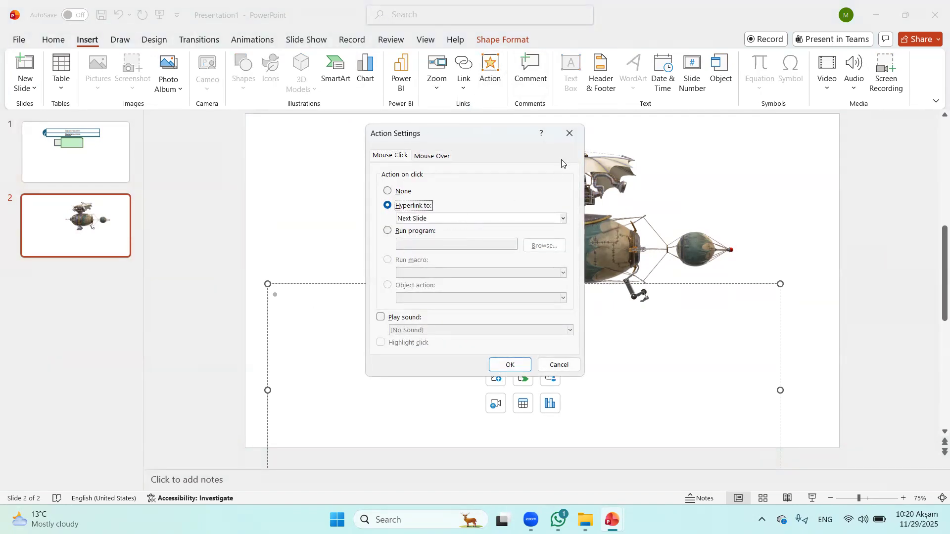
left_click(569, 133)
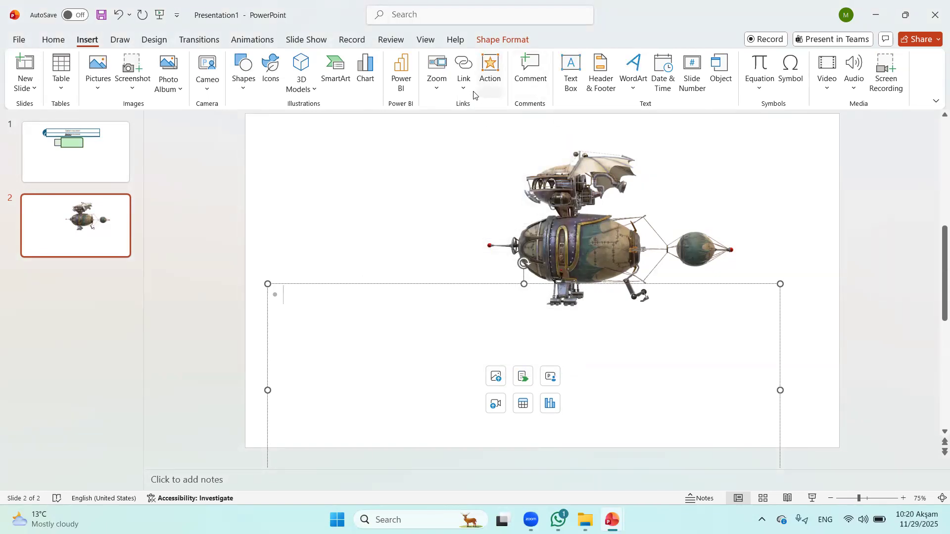
left_click(539, 73)
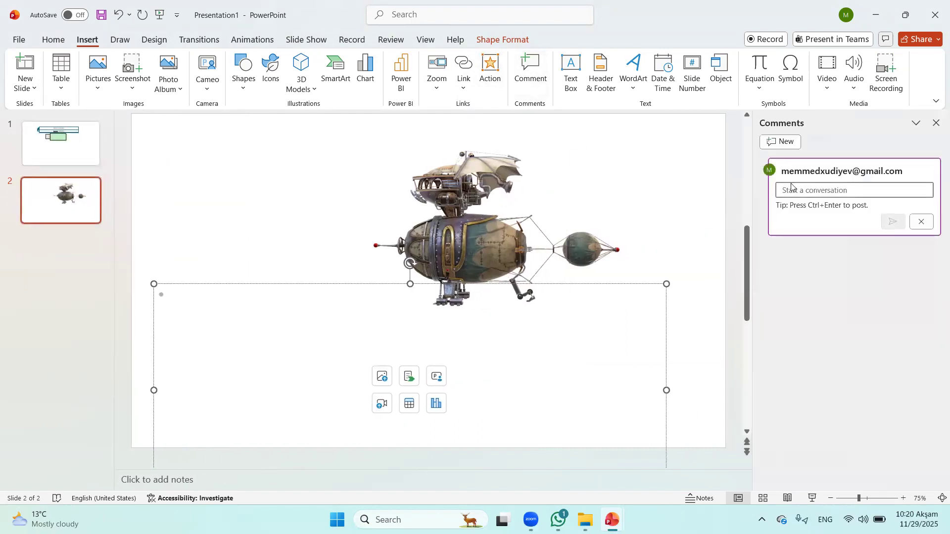
left_click(936, 123)
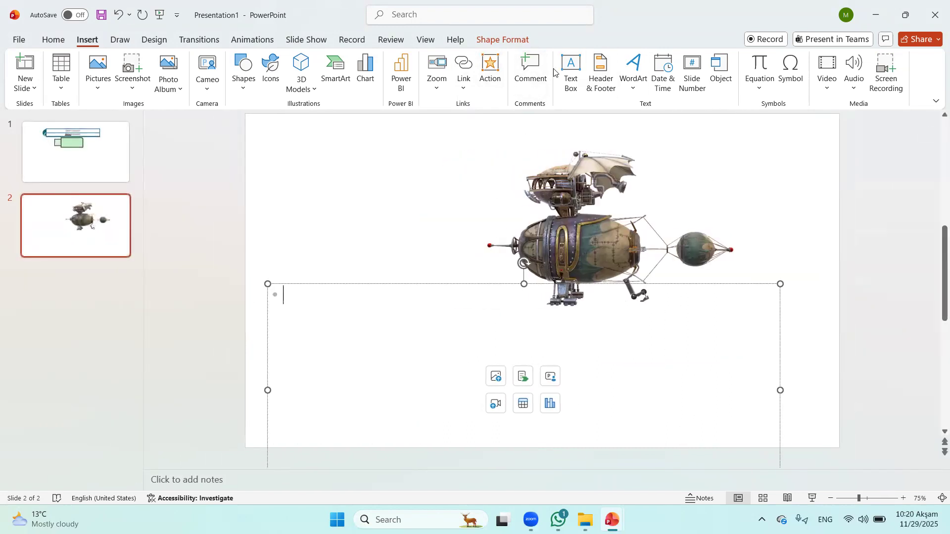
Step: Draw an empty text box on slide 2 and delete the empty content placeholder overlapping the airship model
left_click(571, 69)
left_click_drag(318, 154, 432, 284)
left_click(433, 284)
key("Delete")
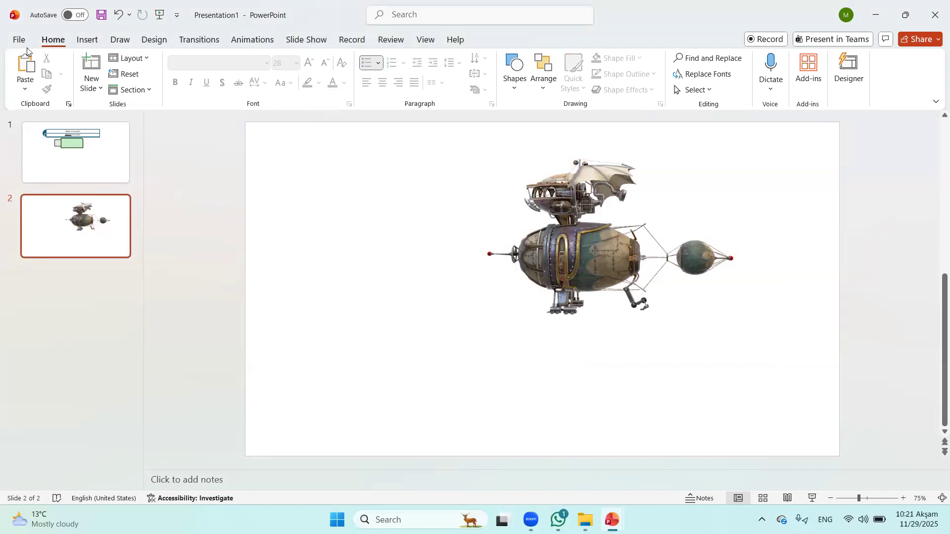
Step: Examine the slide options for headers and footers without applying anything
left_click(88, 39)
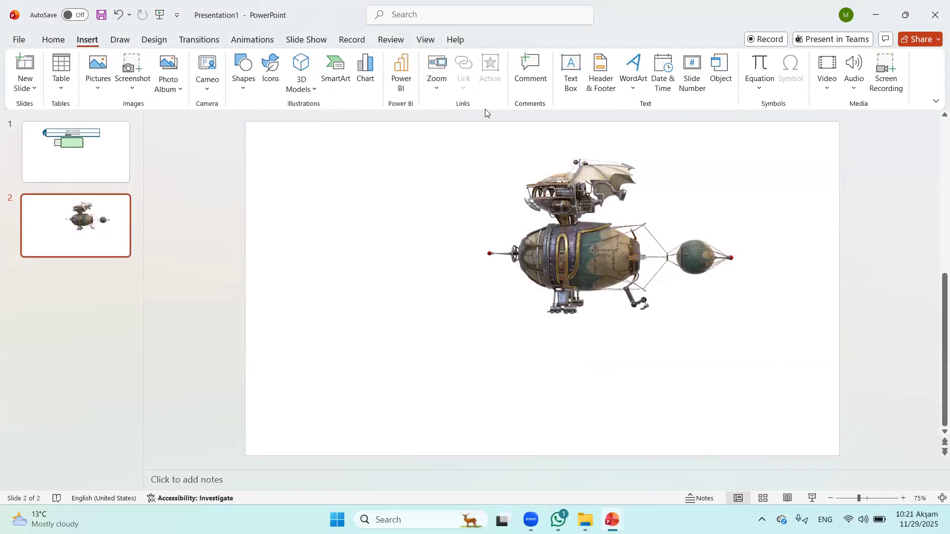
left_click(607, 70)
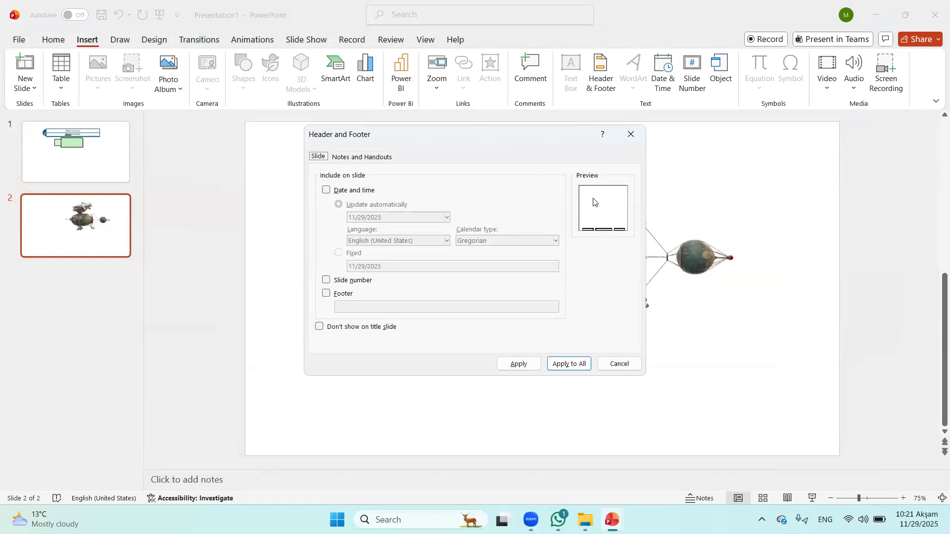
left_click(632, 134)
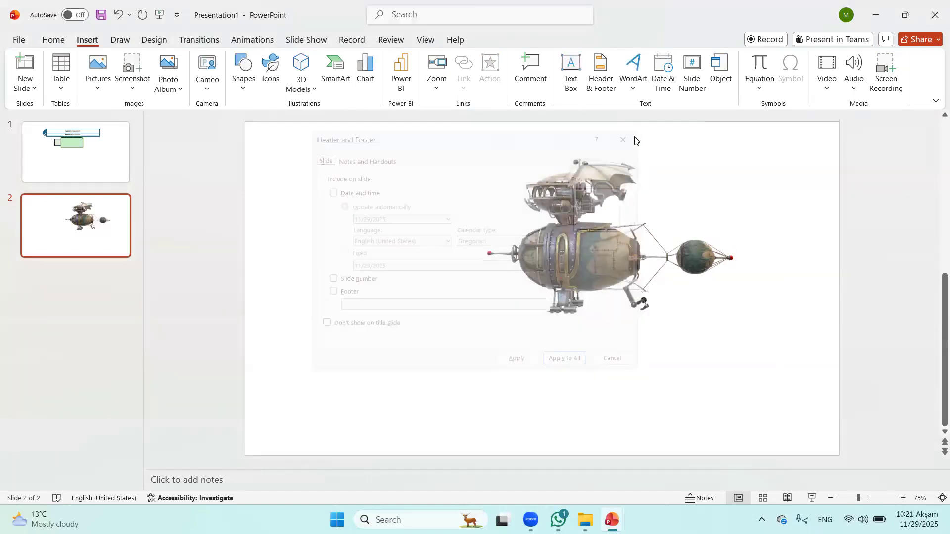
Step: Insert WordArt on slide 2 in the black style with a purple shadow, reading "2ci sehife"
left_click(633, 72)
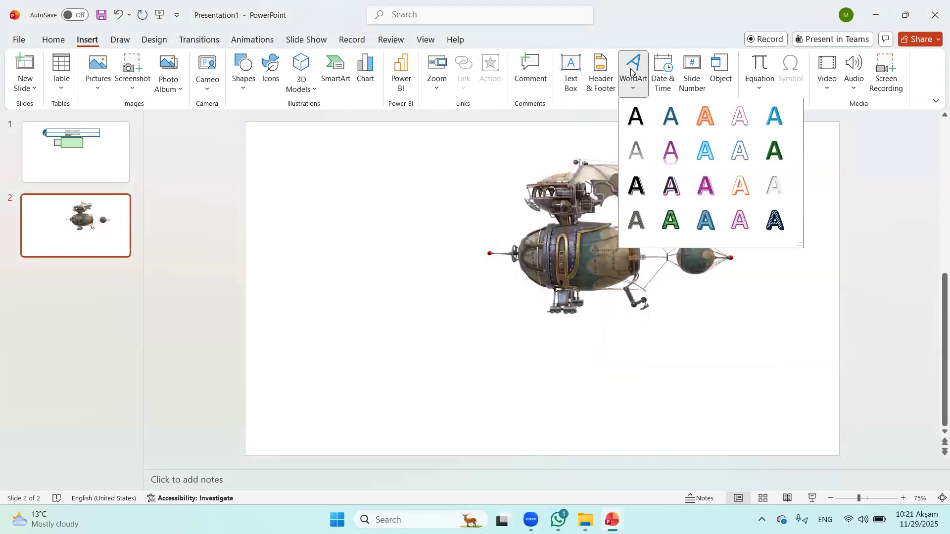
left_click(671, 188)
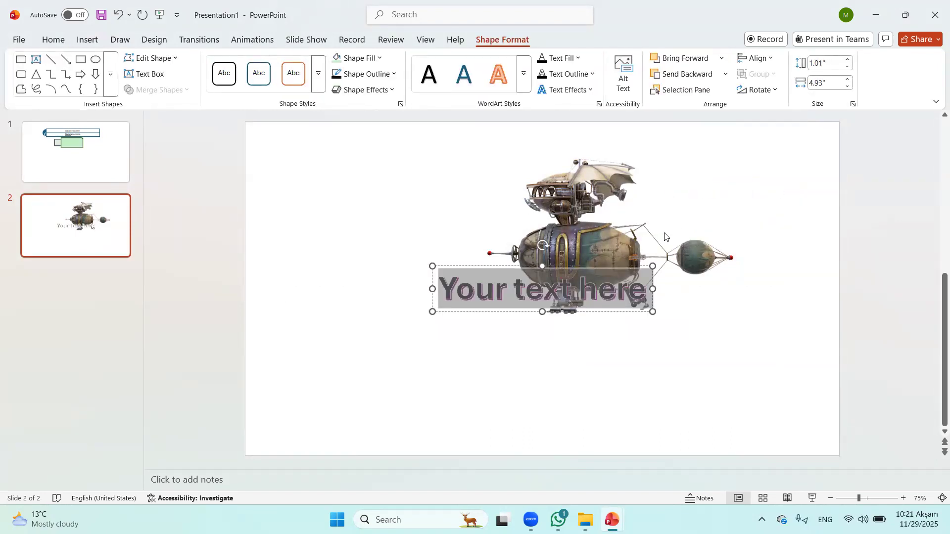
type("@c")
key("BackSpace")
key("BackSpace")
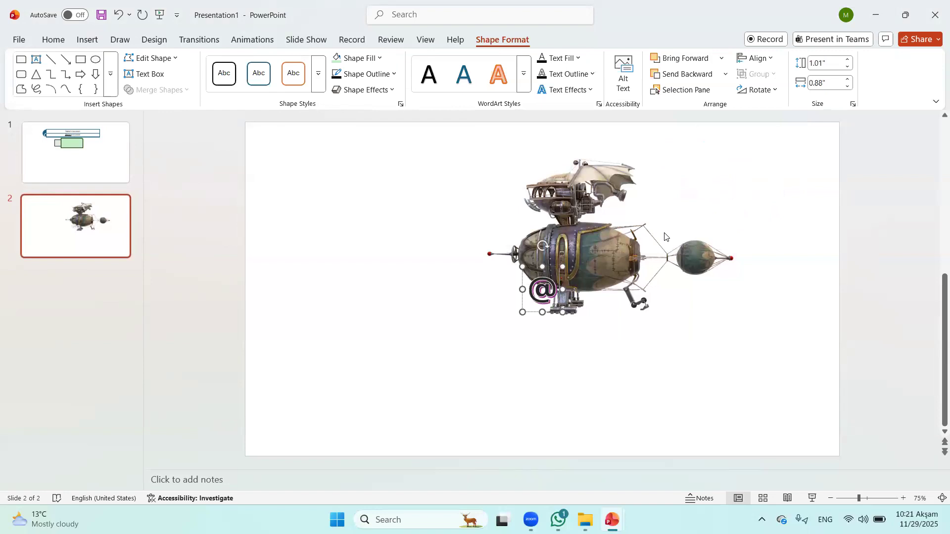
type("2ci sehife")
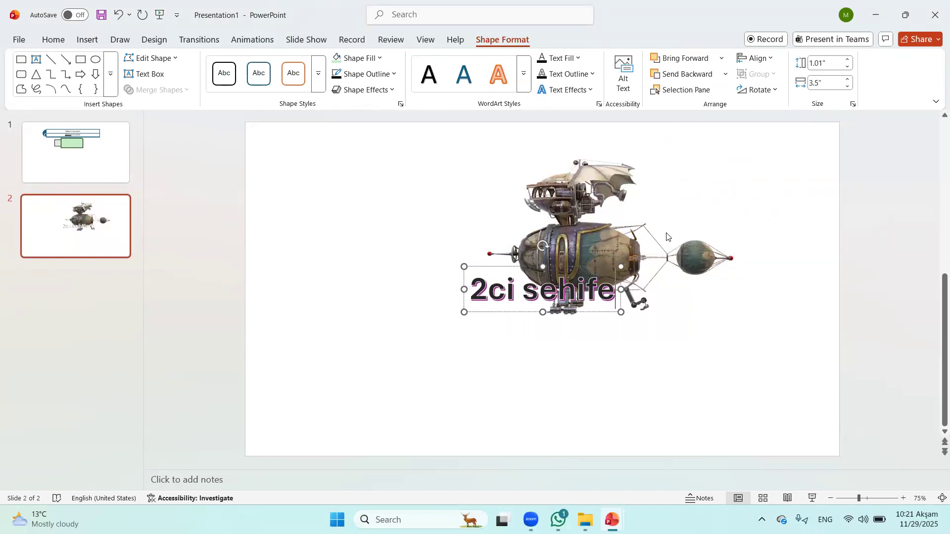
Step: Move the airship model up and to the left, clear of the WordArt text
left_click(637, 333)
left_click(549, 264)
left_click_drag(546, 263, 484, 214)
Step: Rotate the "2ci sehife" WordArt to read vertically upward and place it near the slide's left edge
left_click(469, 294)
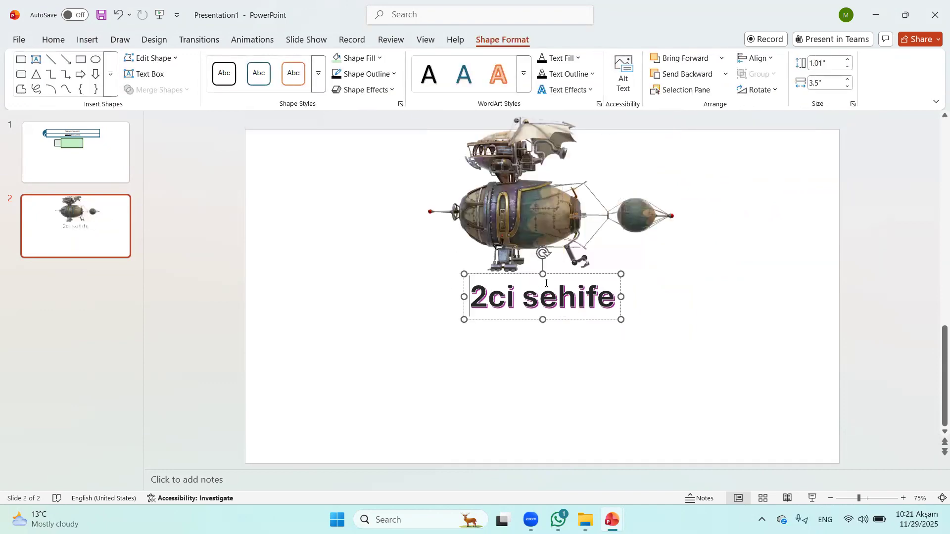
left_click_drag(543, 274, 271, 236)
Step: Move the airship model down so it fits fully inside the slide
left_click(520, 251)
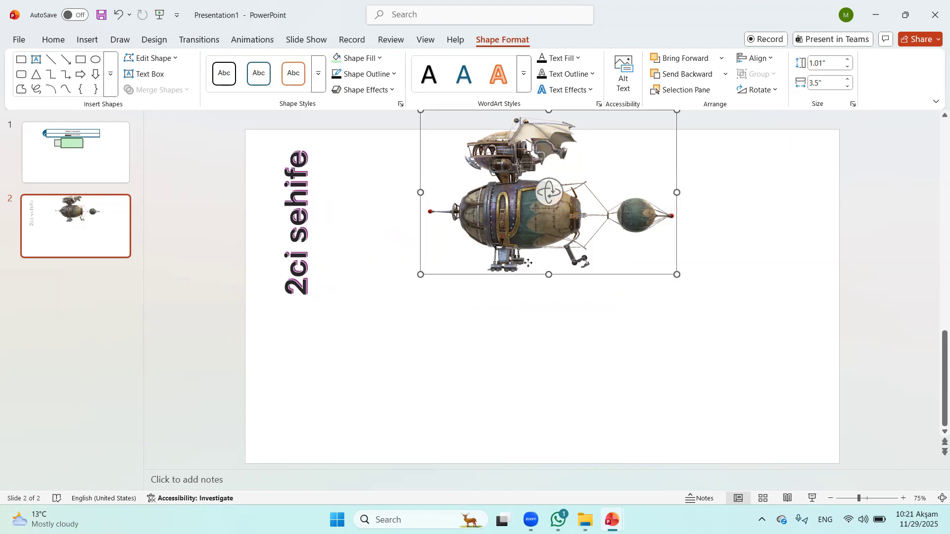
left_click_drag(528, 262, 543, 305)
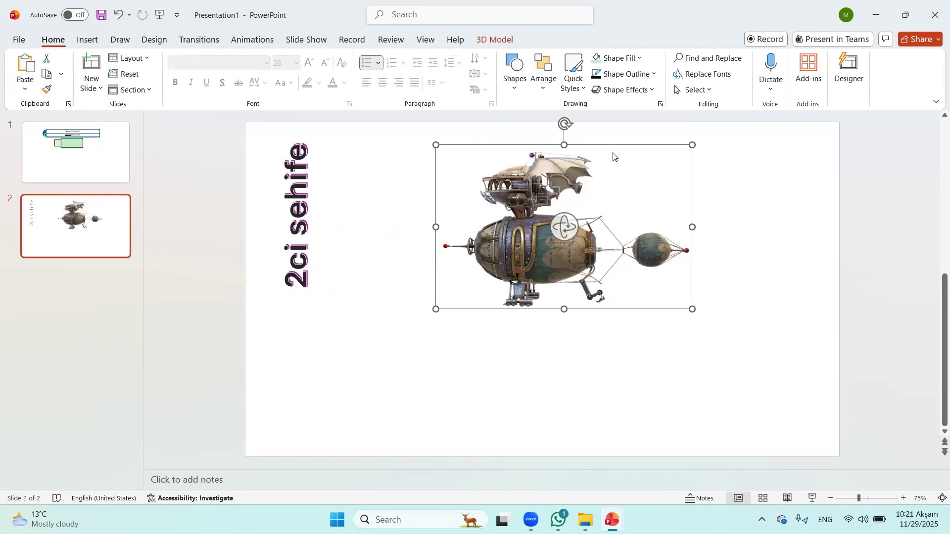
left_click(723, 180)
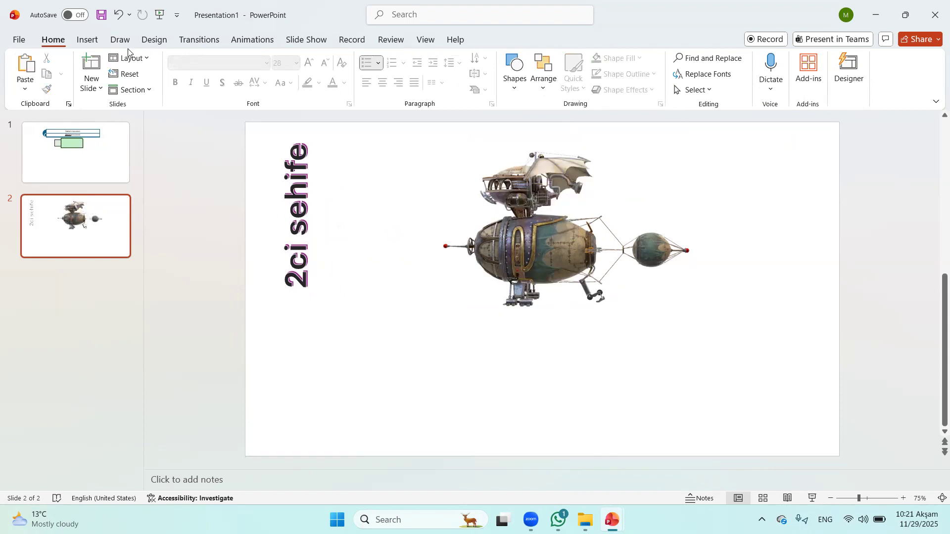
Step: Try including an automatically updating date and time on the slide, leaving the settings unapplied
left_click(88, 39)
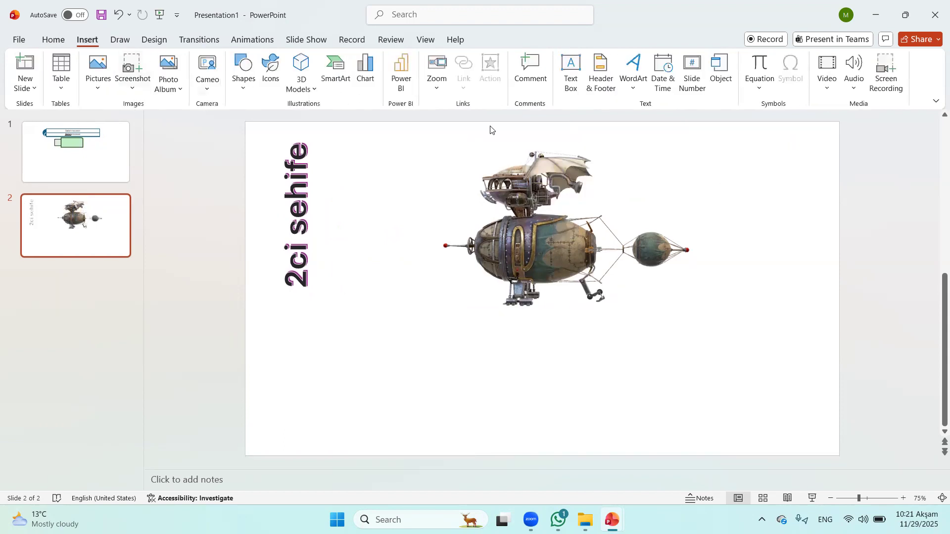
left_click(664, 72)
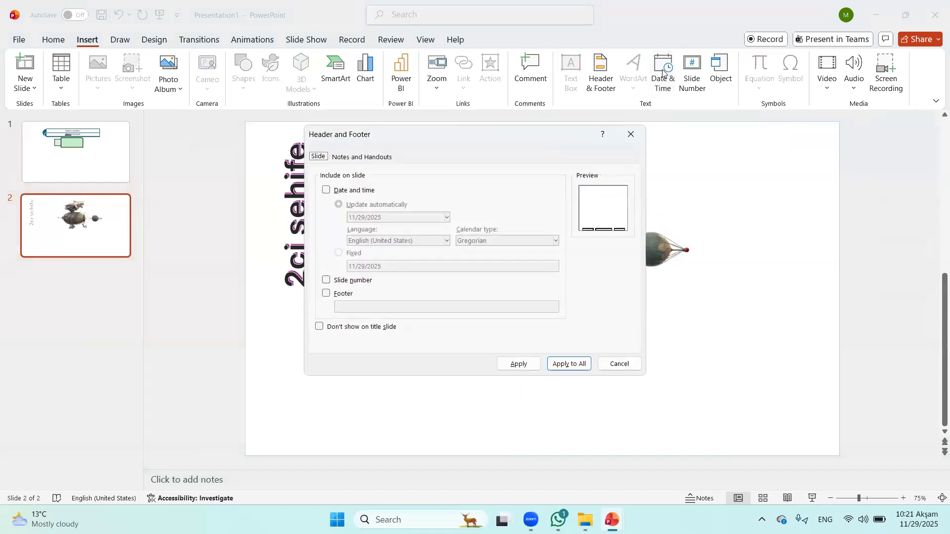
left_click(337, 193)
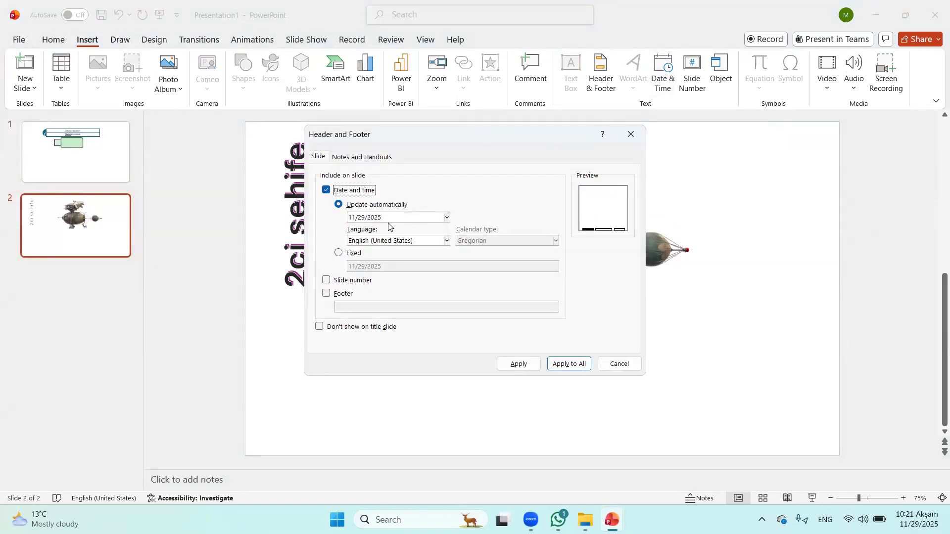
left_click(631, 134)
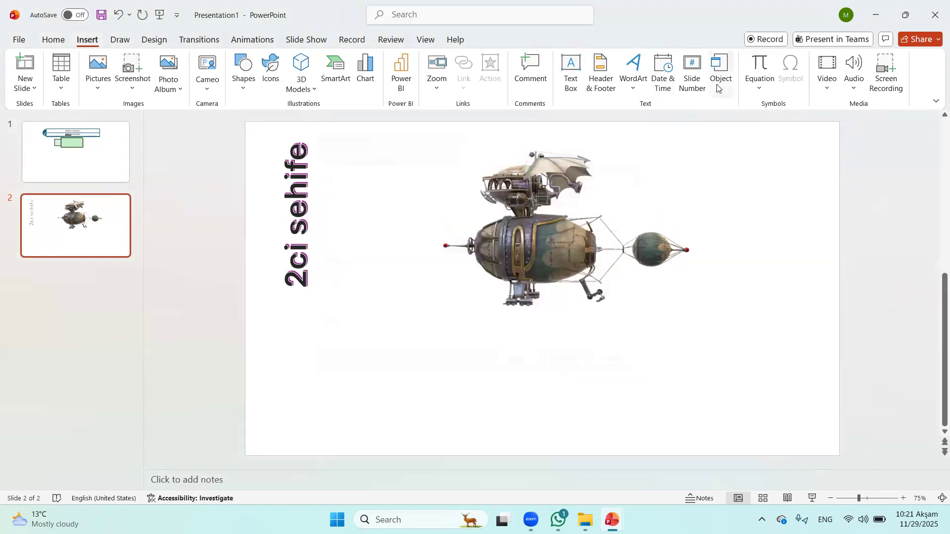
Step: Try including the date and time, slide number and footer on the slide, and look over the insertable object types
left_click(692, 70)
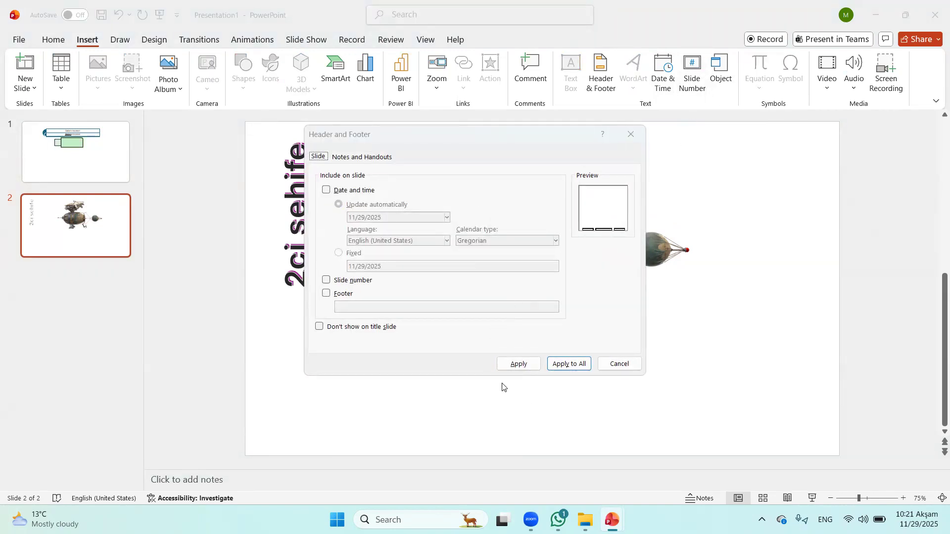
left_click(327, 191)
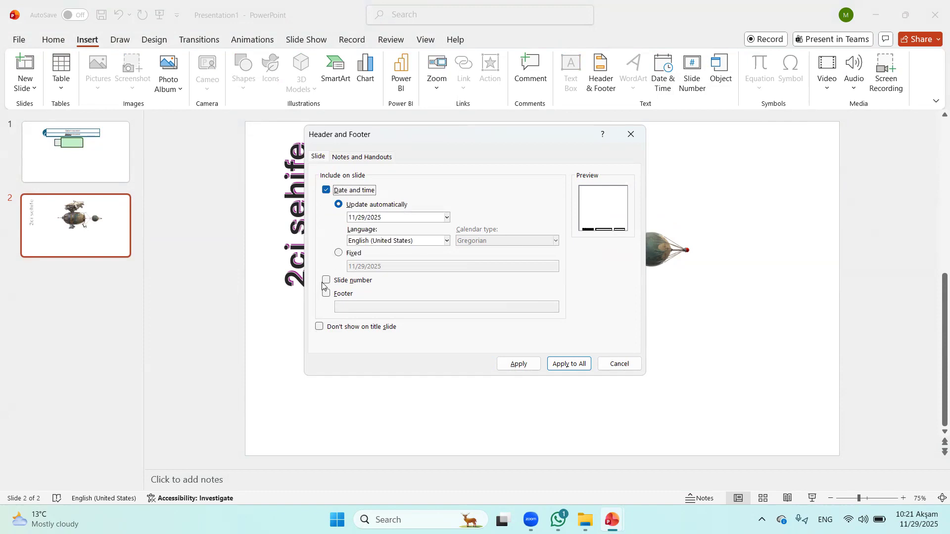
left_click(326, 293)
left_click(327, 281)
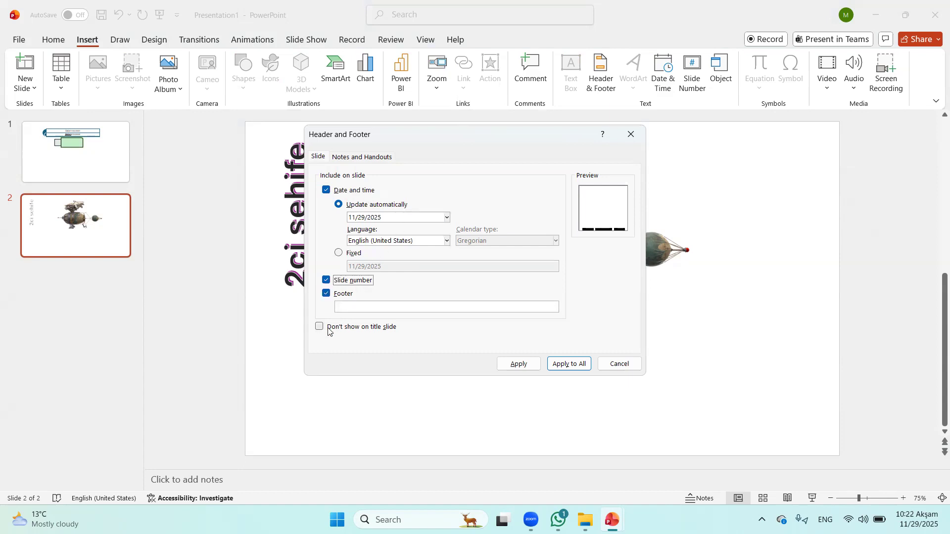
left_click(629, 142)
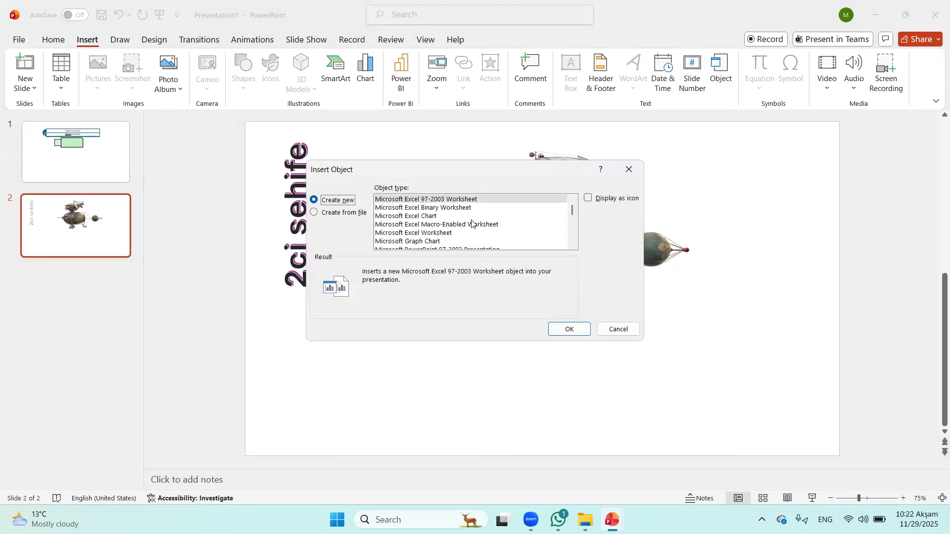
left_click(629, 169)
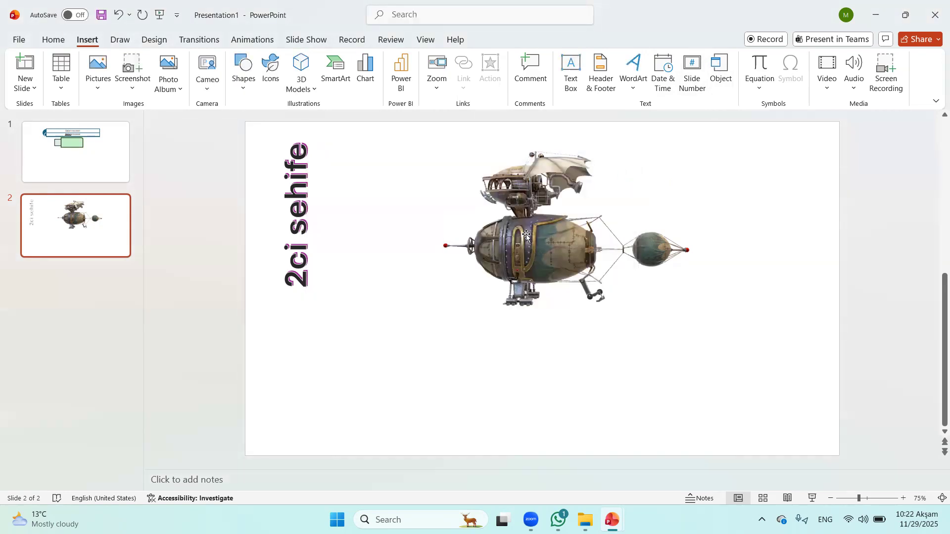
Step: Turn the airship model in 3D and shift it slightly right on the slide
left_click_drag(564, 230, 564, 240)
left_click_drag(678, 217, 727, 245)
left_click_drag(619, 234, 478, 229)
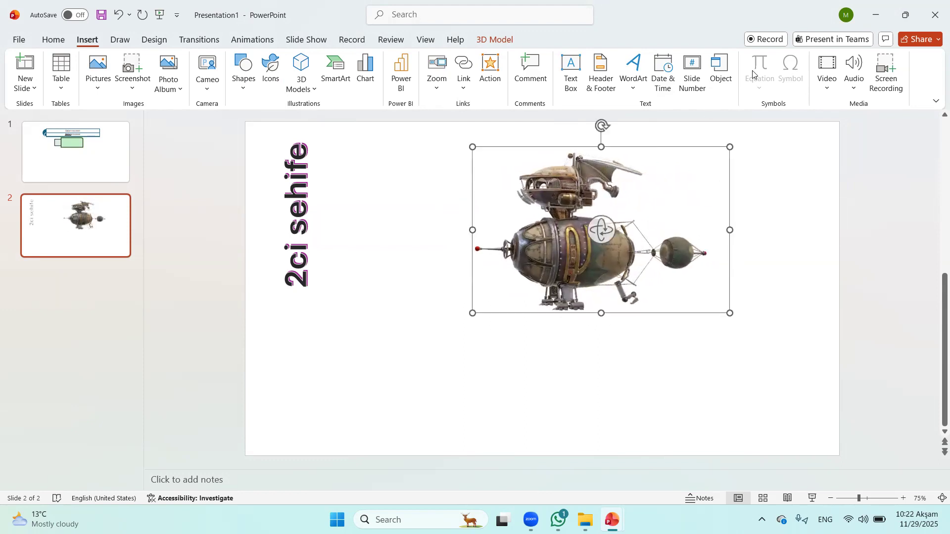
left_click(751, 173)
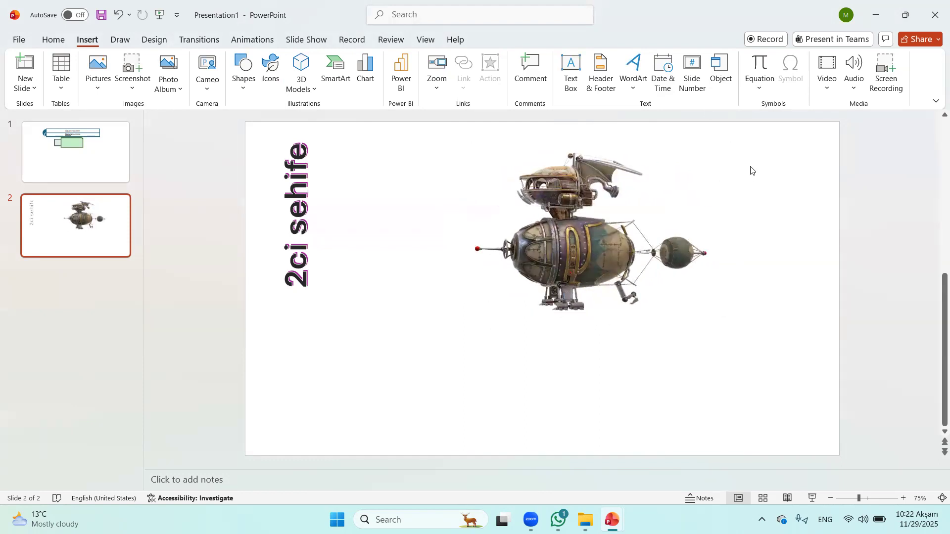
Step: Insert a blank equation on slide 2 and view the available symbols without inserting any
left_click(764, 64)
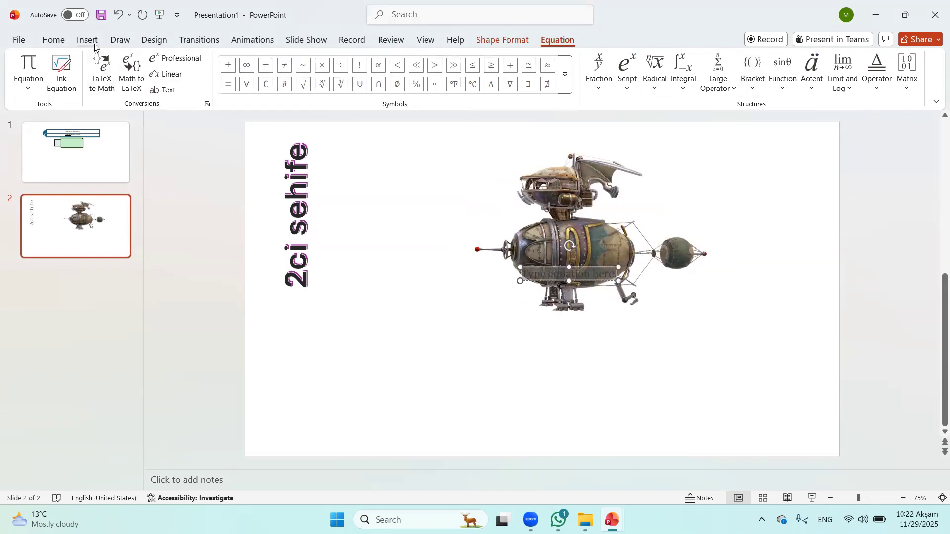
left_click(90, 39)
left_click(791, 69)
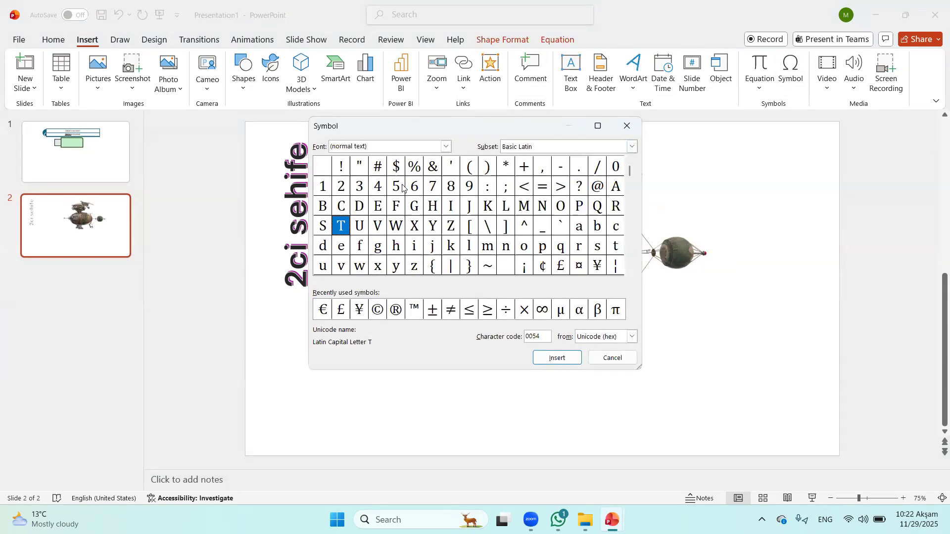
left_click(626, 126)
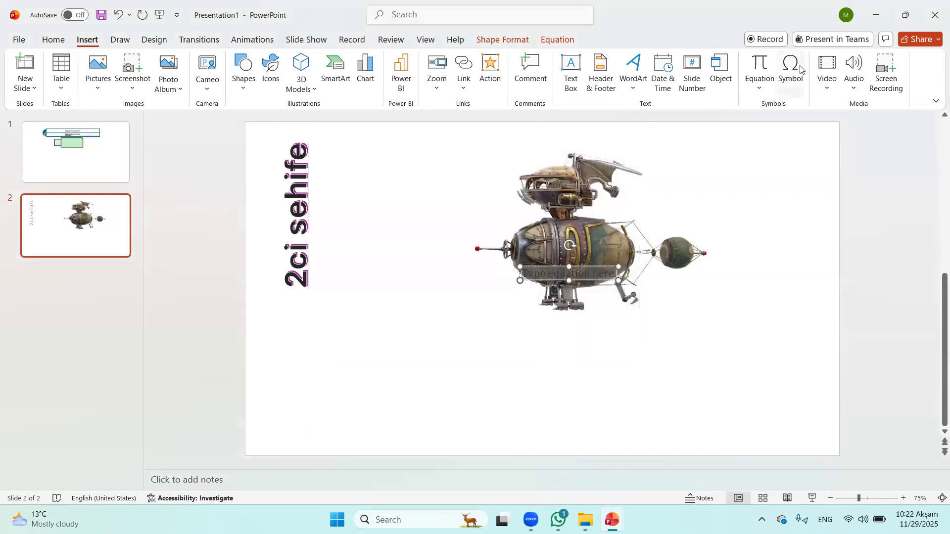
Step: Examine the video and audio insertion options and the screen recording controls without adding any media
left_click(828, 75)
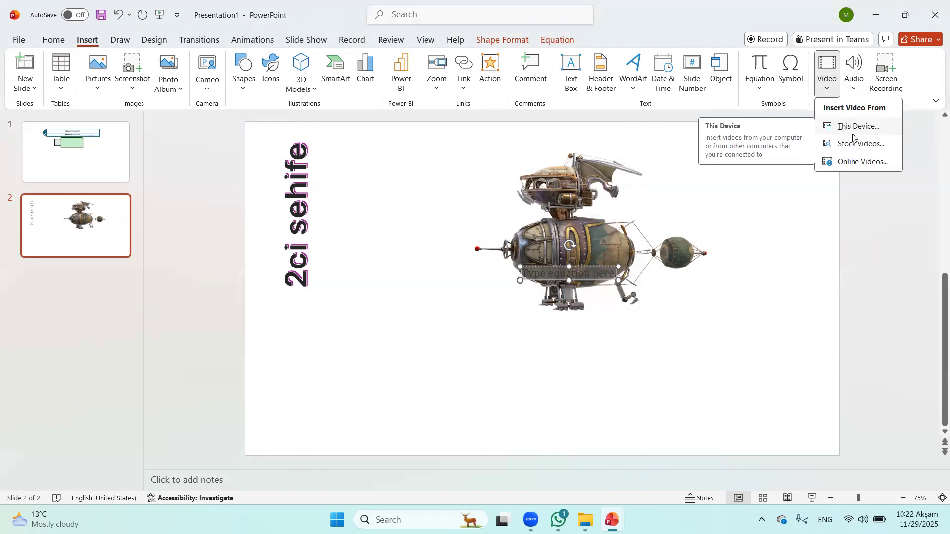
left_click(853, 75)
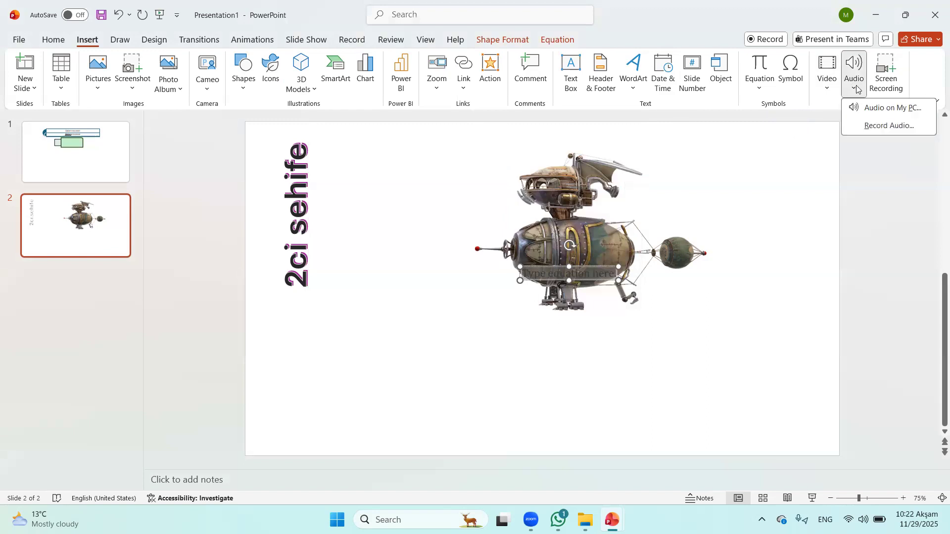
left_click(886, 66)
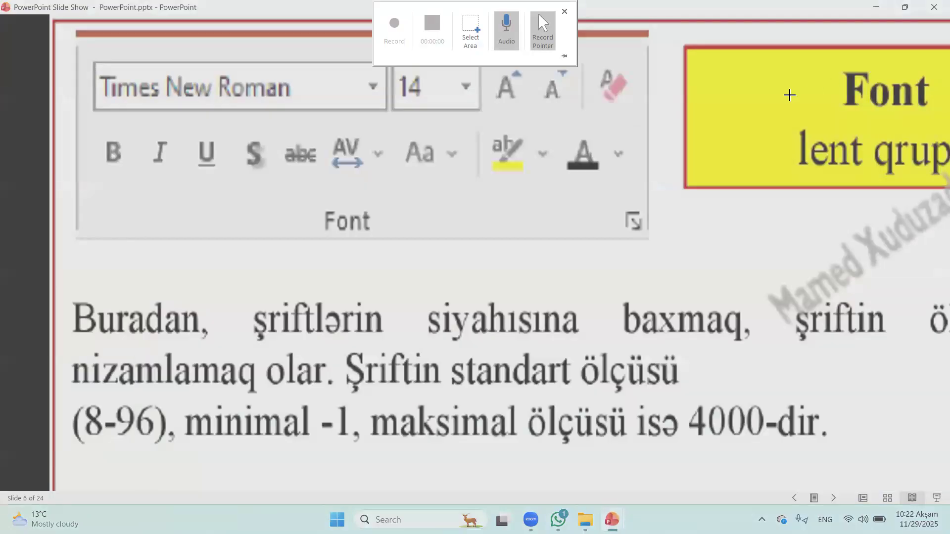
left_click(563, 13)
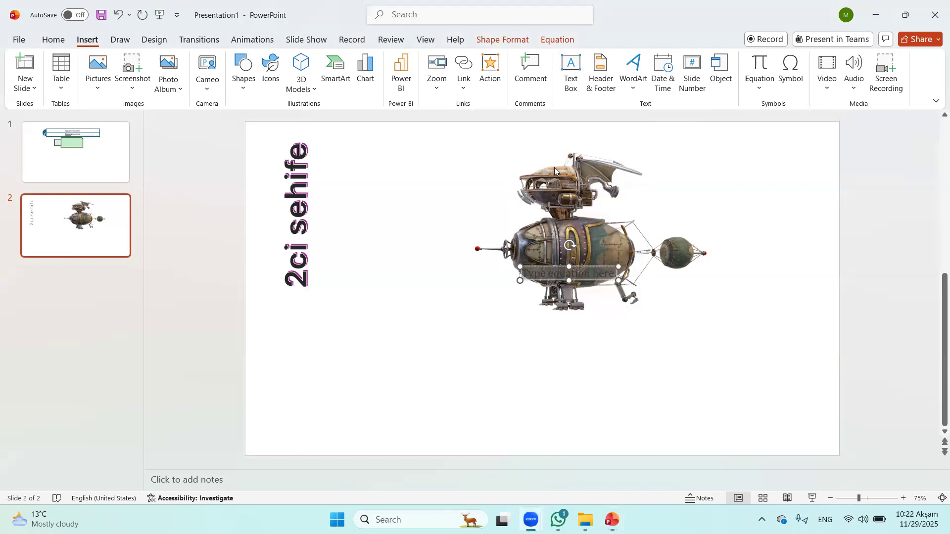
Step: Look over the theme variant options for colours, fonts, effects and background styles without applying any
left_click(154, 40)
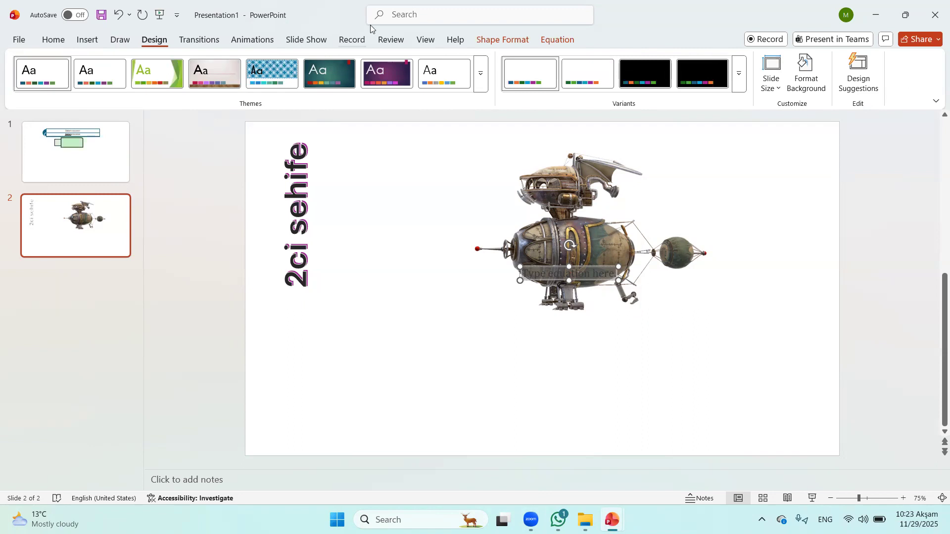
left_click(737, 82)
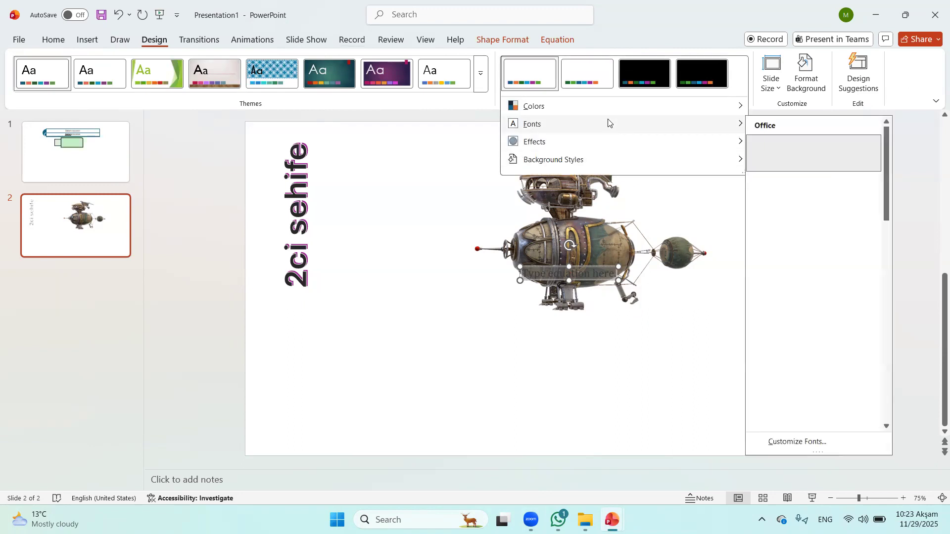
mouse_move(602, 142)
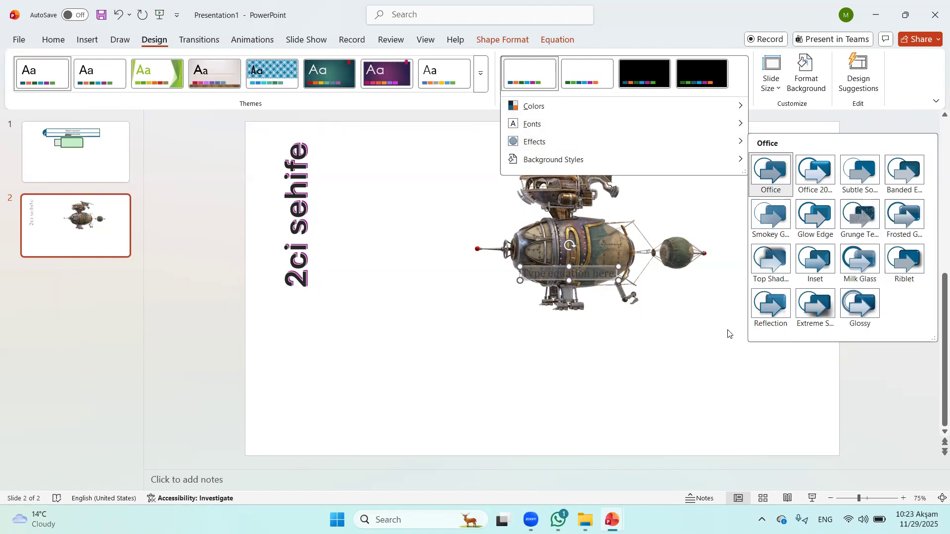
left_click(794, 82)
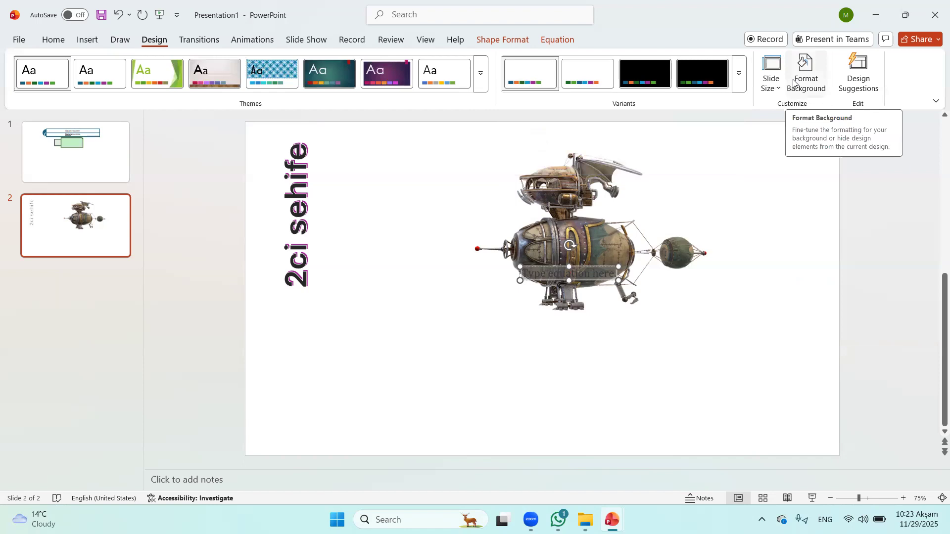
Step: Switch the slide size to Standard (4:3) and return it to Widescreen (16:9)
left_click(770, 79)
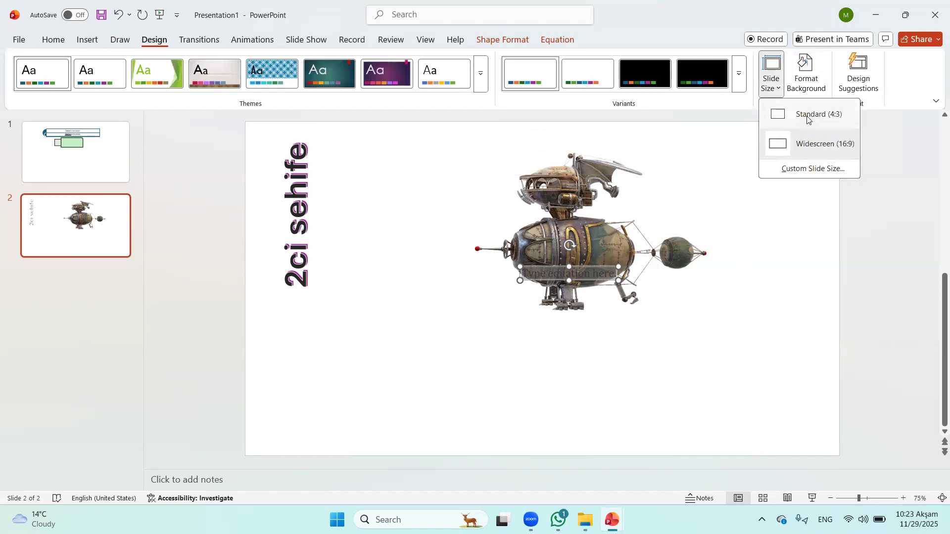
left_click(778, 119)
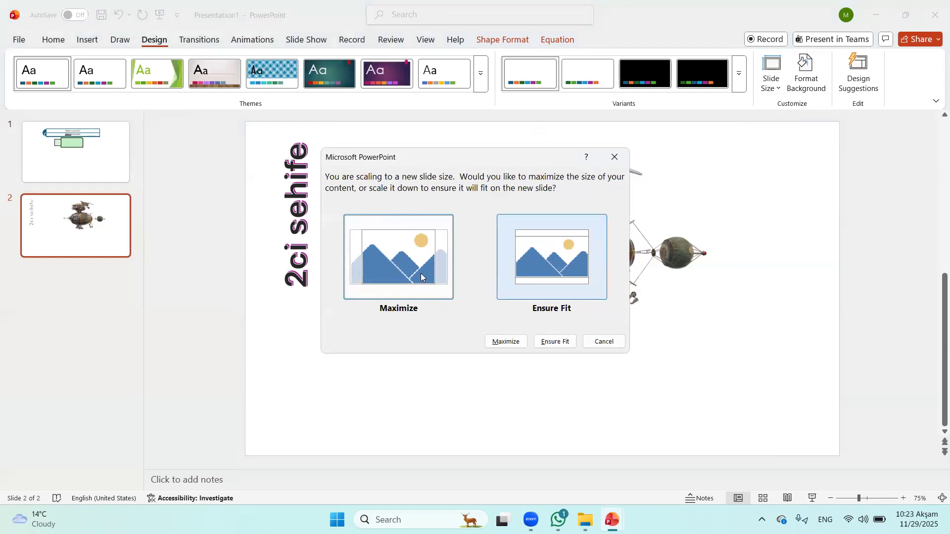
left_click(549, 289)
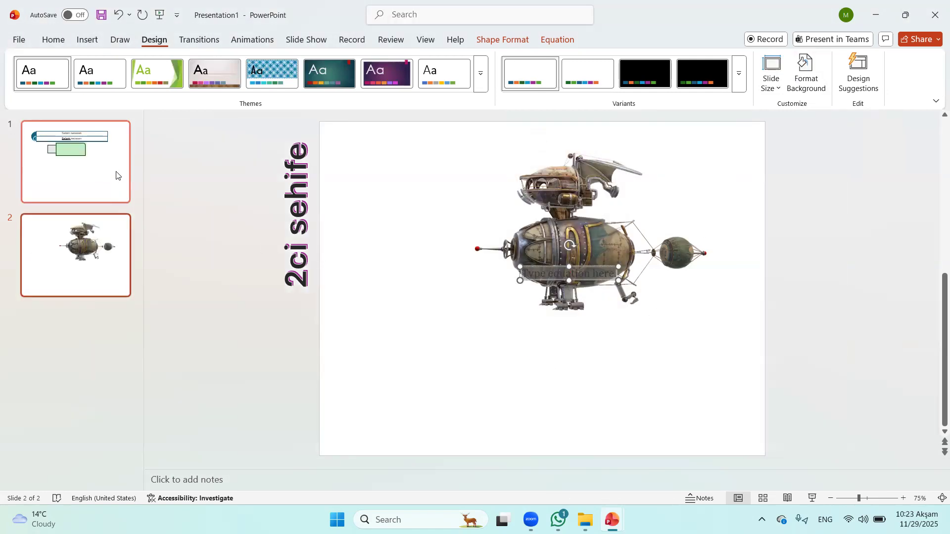
left_click(782, 84)
left_click(802, 144)
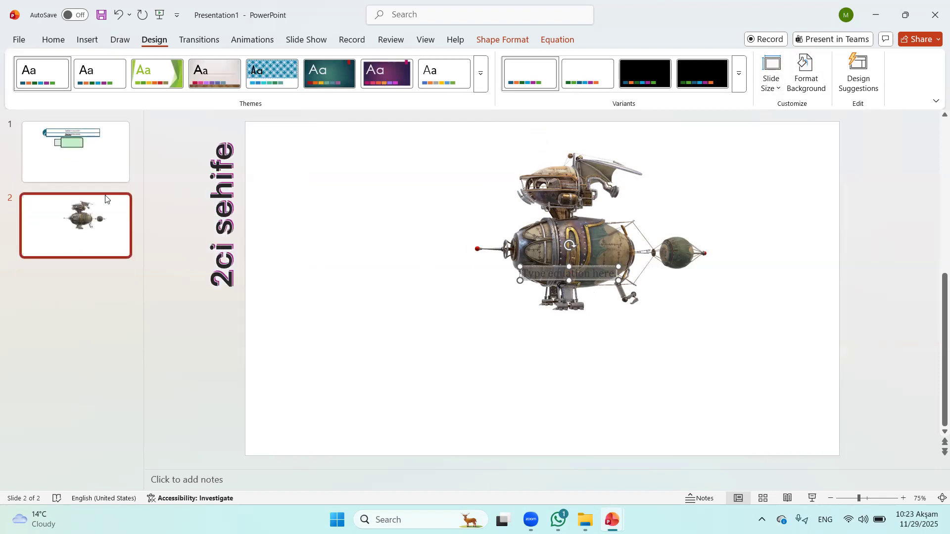
Step: Move the "2ci sehife" WordArt from beside slide 2 back onto the slide, near its left edge
left_click(419, 249)
left_click(227, 208)
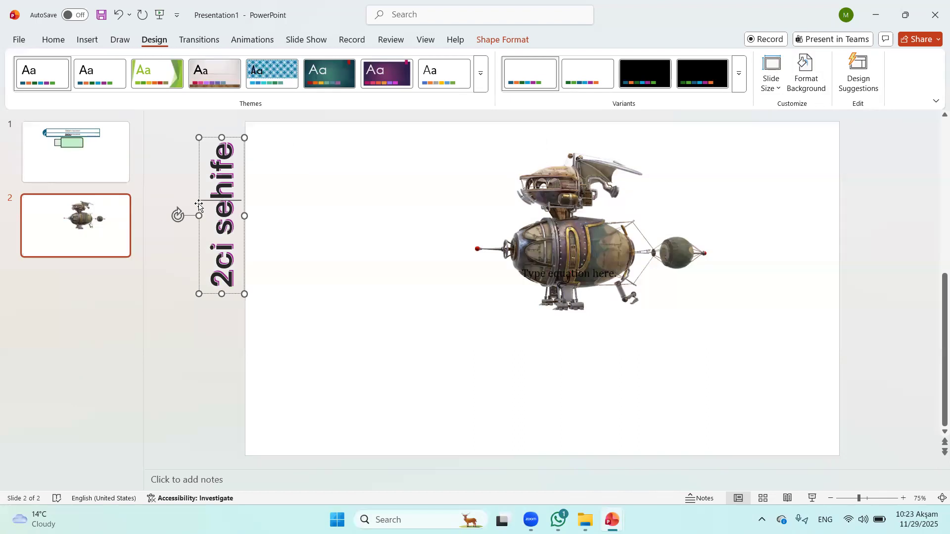
left_click_drag(199, 204, 267, 203)
left_click(792, 176)
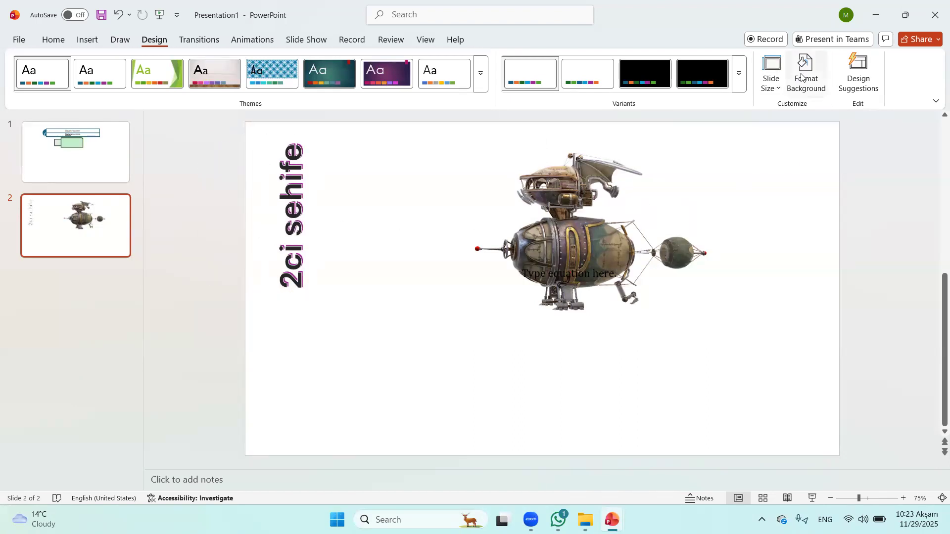
Step: Fill slide 2's background with a solid dark teal-blue and try out its transparency
left_click(802, 91)
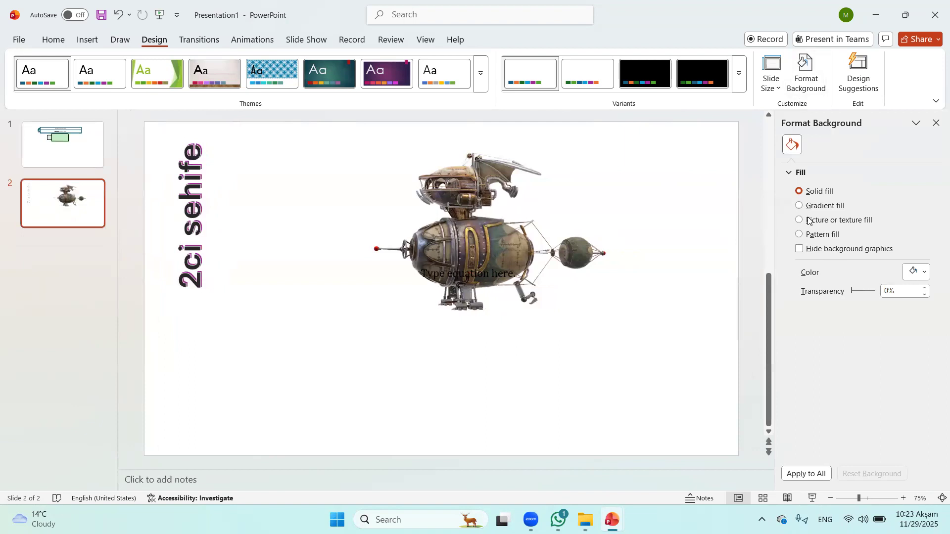
left_click_drag(856, 294, 836, 294)
left_click(915, 272)
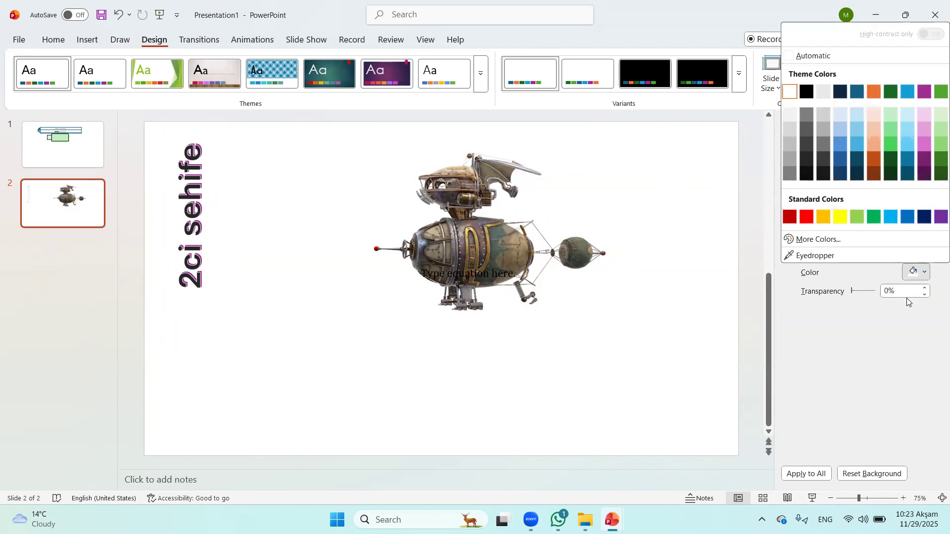
left_click(857, 173)
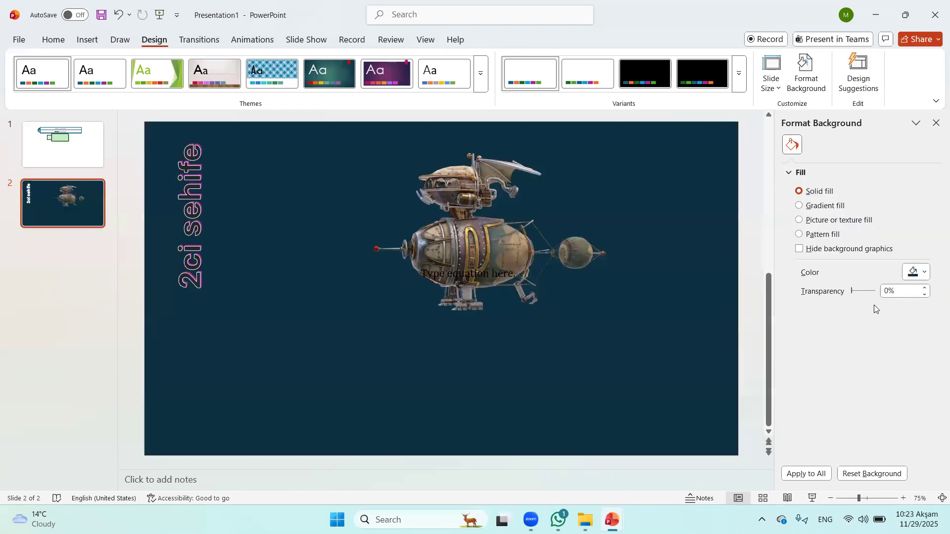
mouse_move(865, 291)
left_mouse_down()
mouse_move(854, 294)
mouse_move(874, 294)
mouse_move(847, 293)
mouse_move(870, 291)
mouse_move(848, 285)
left_mouse_up()
Step: Try gradient fills on slide 2's background, using radial green, light orange and radial blue gradients
left_click(804, 207)
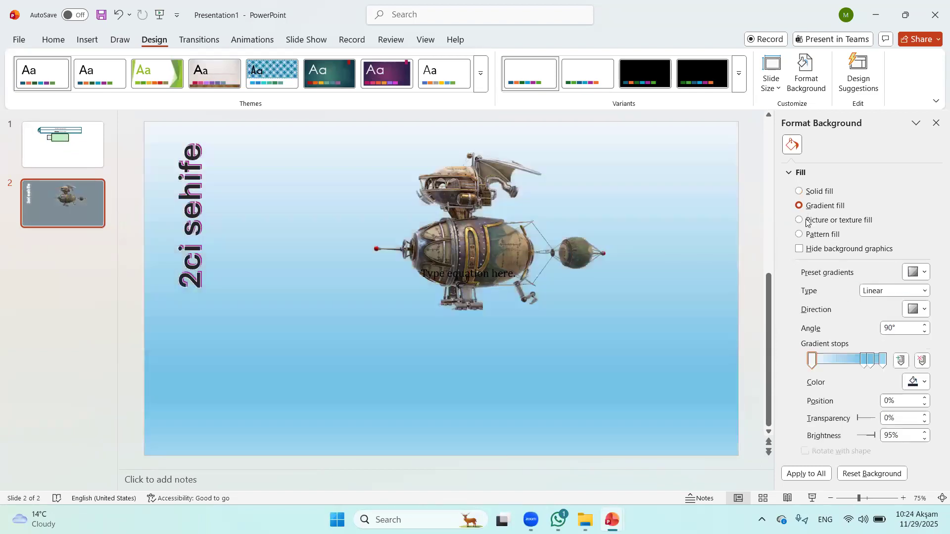
left_click(916, 272)
left_click(899, 310)
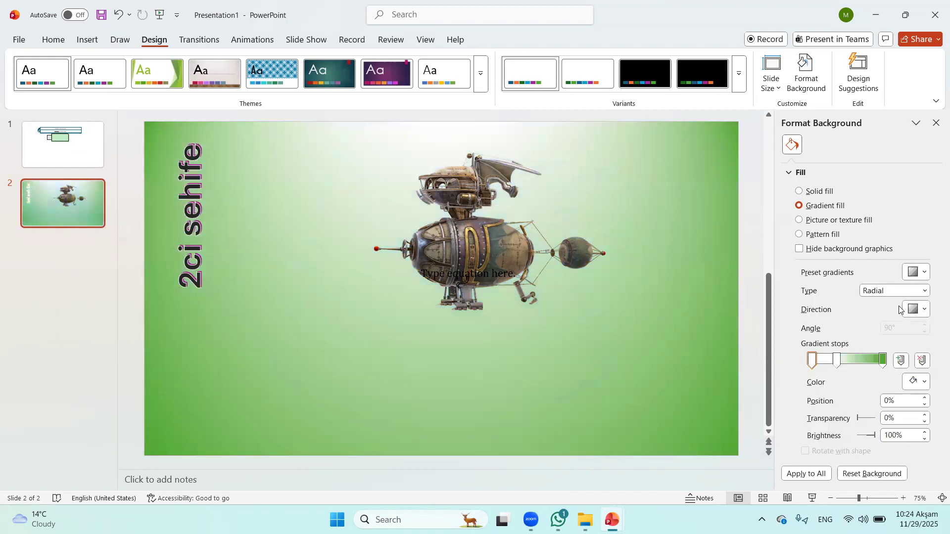
left_click(917, 272)
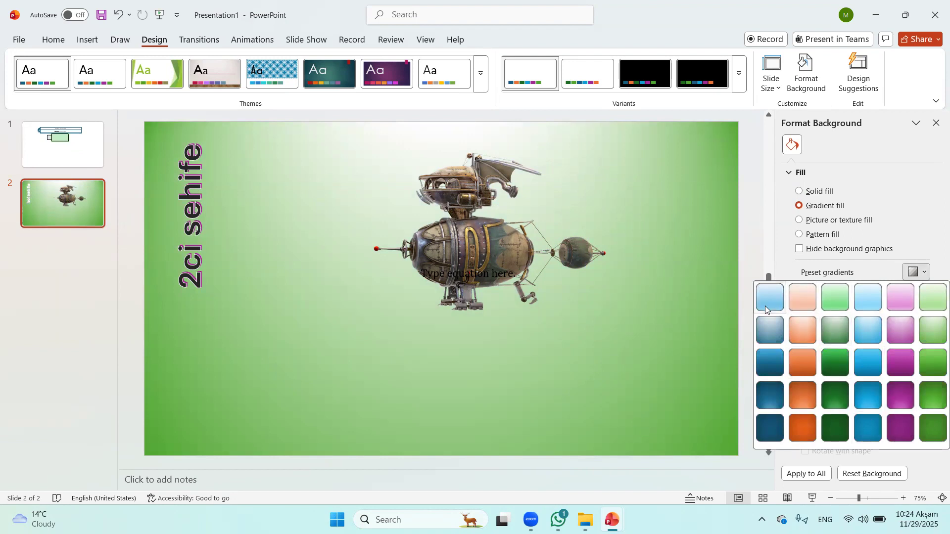
left_click(813, 303)
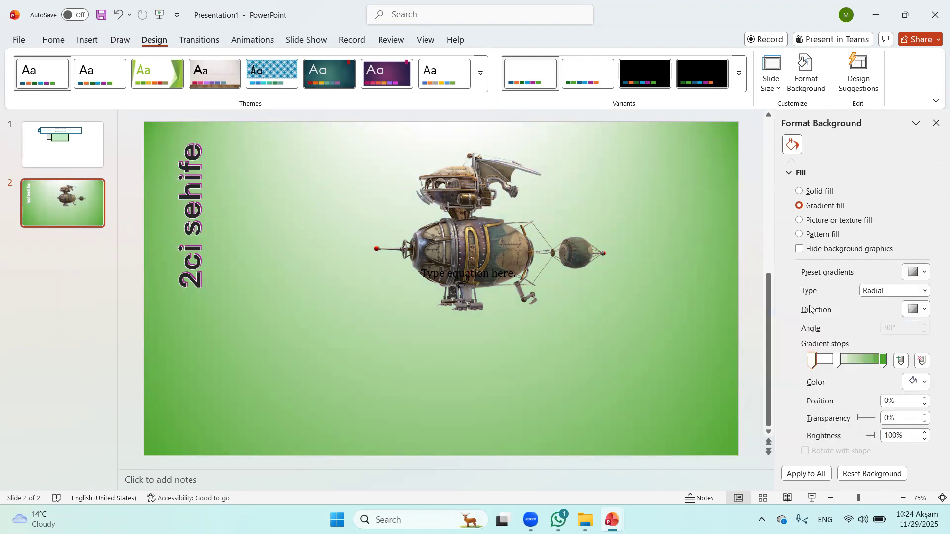
left_click(916, 309)
left_click(916, 273)
left_click(916, 272)
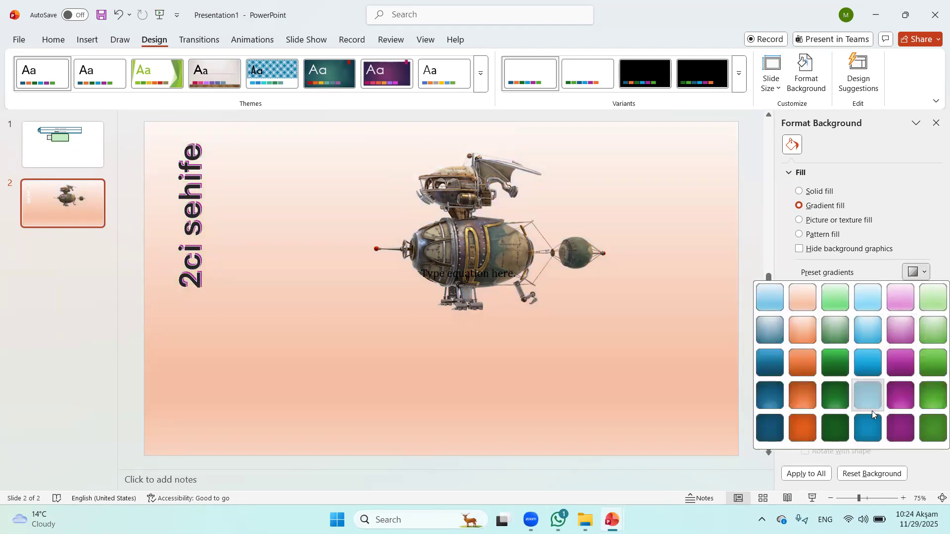
left_click(872, 399)
Step: Move the airship model slightly right and down on slide 2
left_click(479, 269)
left_click_drag(515, 309, 573, 337)
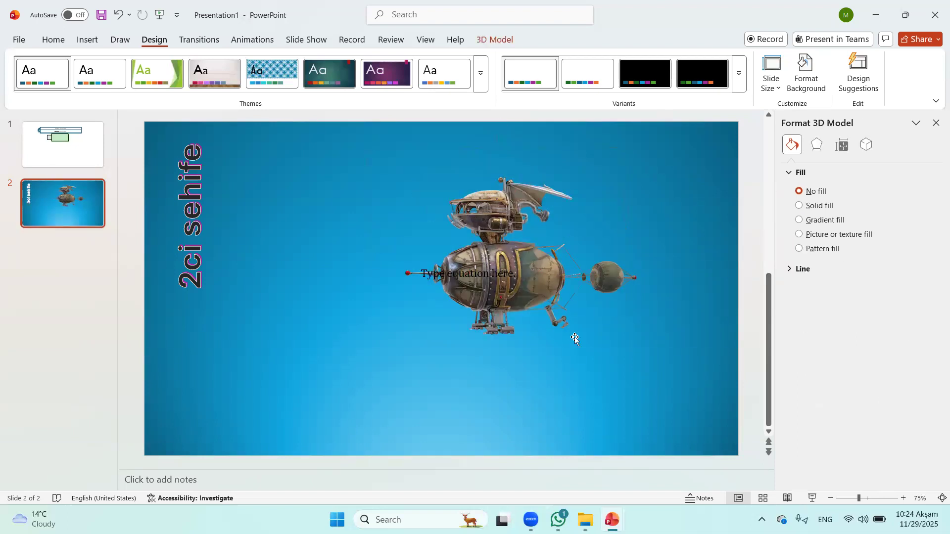
left_click(687, 273)
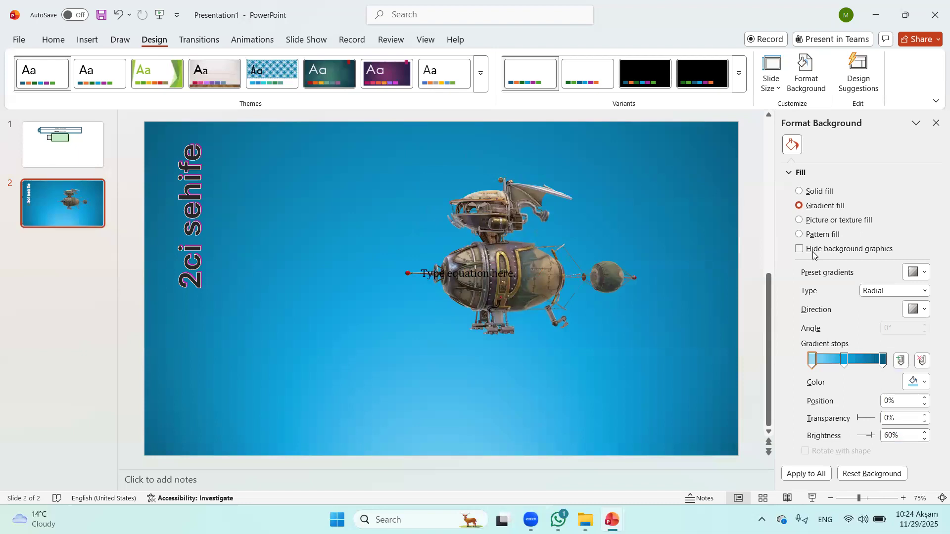
Step: Try a woven texture fill with altered transparency and several pattern fills on slide 2's background
left_click(799, 220)
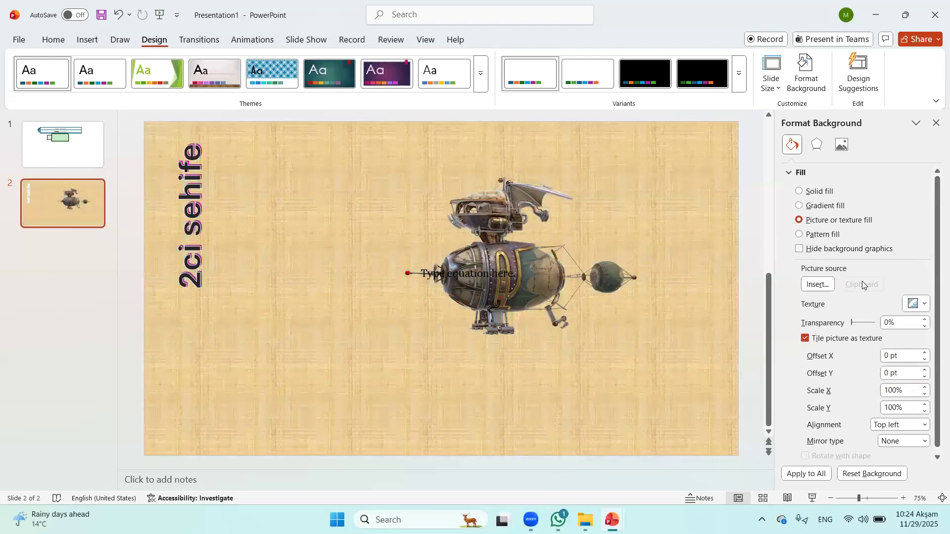
left_click_drag(860, 325, 851, 324)
left_click(800, 235)
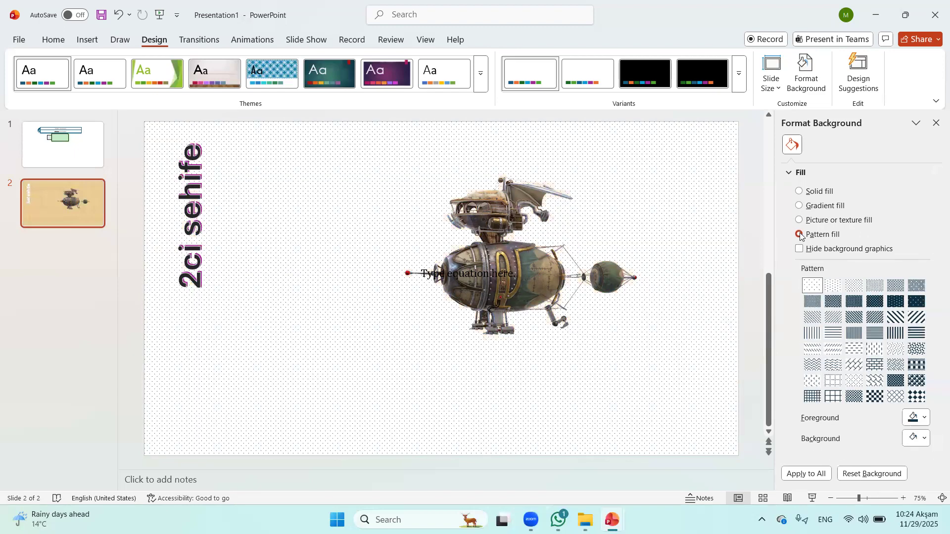
left_click(917, 333)
left_click(875, 349)
left_click(896, 380)
left_click(916, 380)
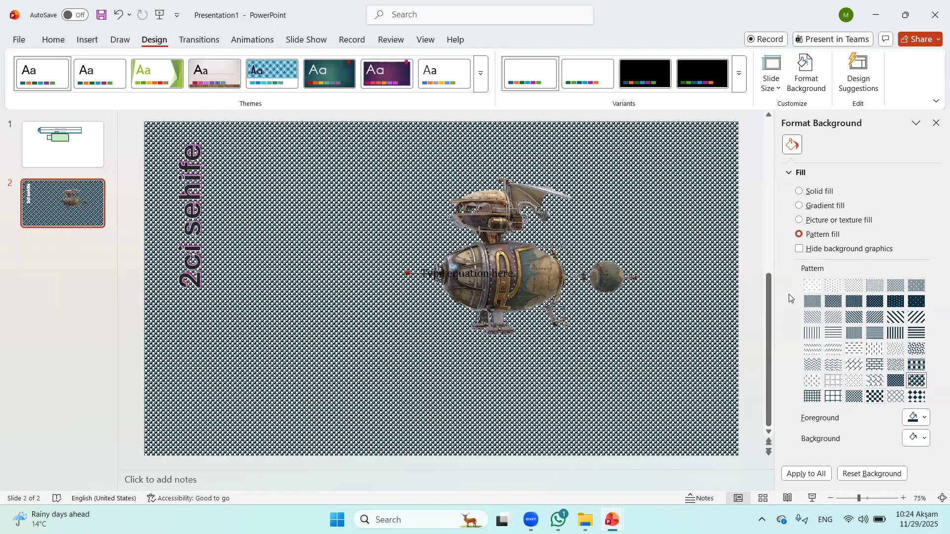
left_click(834, 317)
Step: Fill slide 2's background with the tan woven texture and close the background formatting
left_click(799, 221)
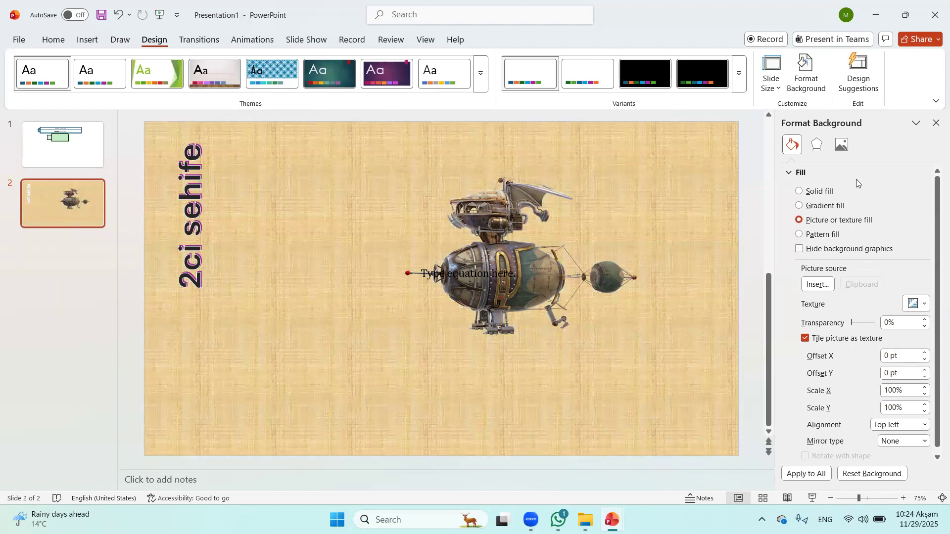
scroll(868, 300, "down", 1)
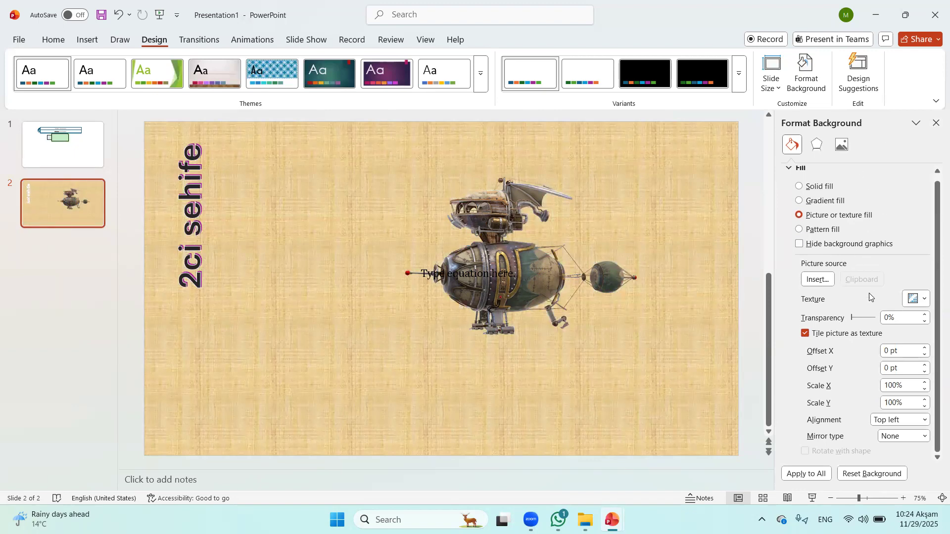
left_click(936, 124)
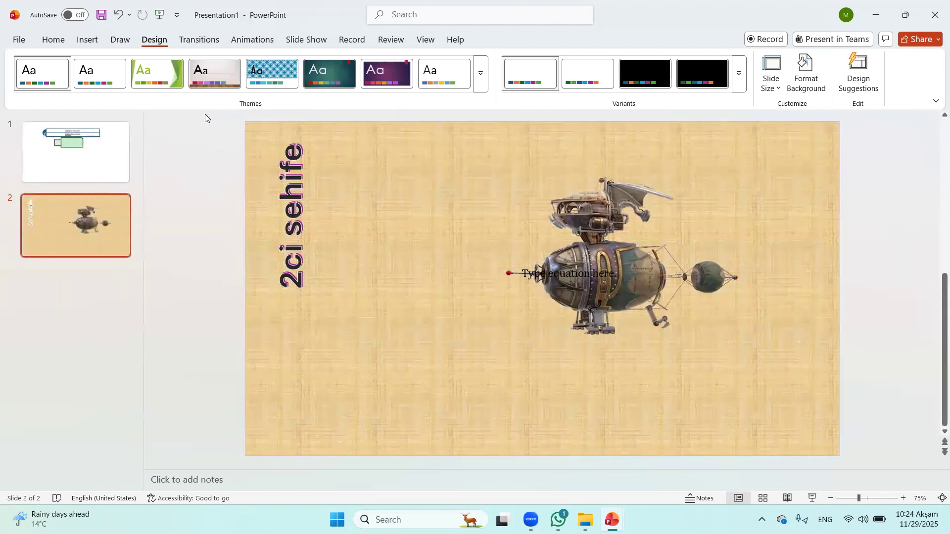
Step: Switch back and forth between slides 1 and 2 to examine the change without a transition
left_click(206, 46)
left_click(118, 160)
left_click(128, 227)
left_click(116, 162)
left_click(115, 220)
left_click(109, 168)
left_click(111, 224)
Step: Apply the Morph transition to slide 1 and the Push transition to slide 2
left_click(109, 171)
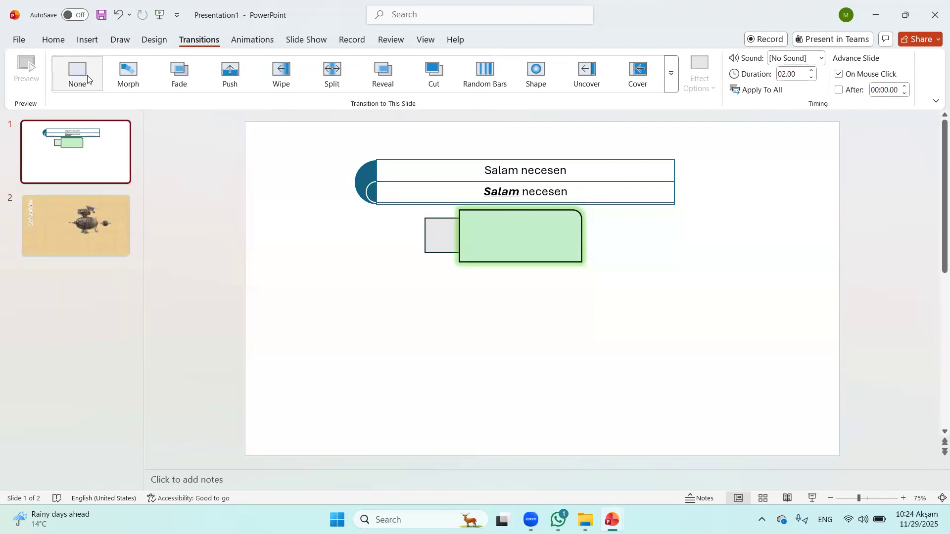
left_click(128, 75)
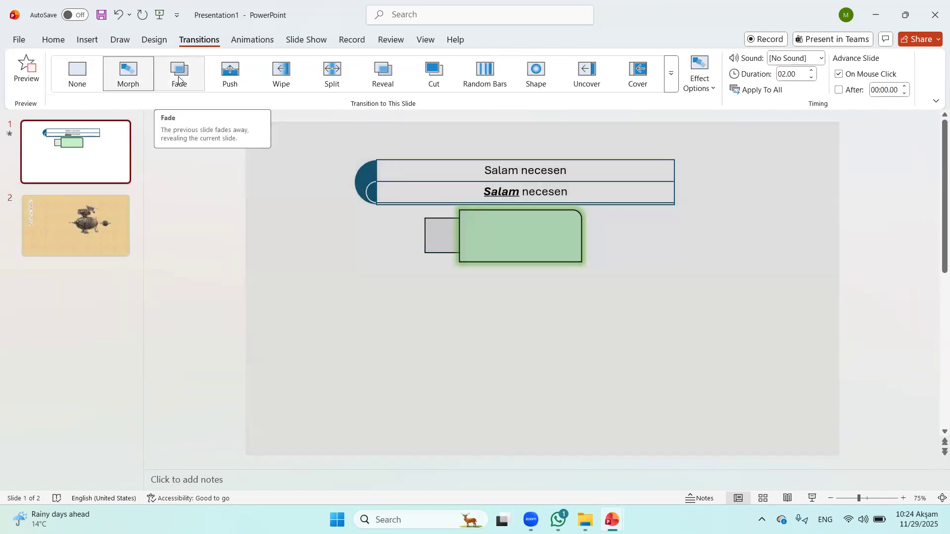
left_click(111, 205)
left_click(230, 74)
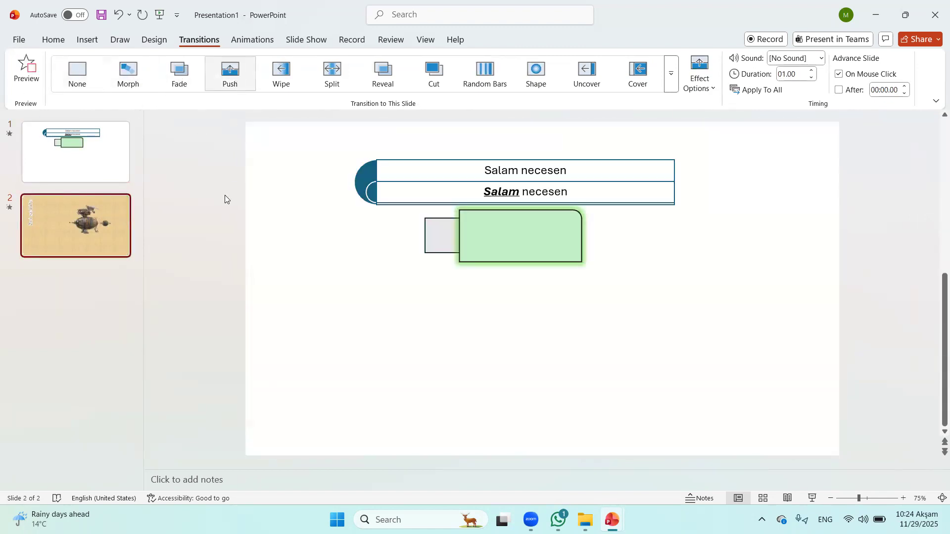
Step: Preview the transitions of slide 1 and slide 2
left_click(87, 169)
left_click(35, 70)
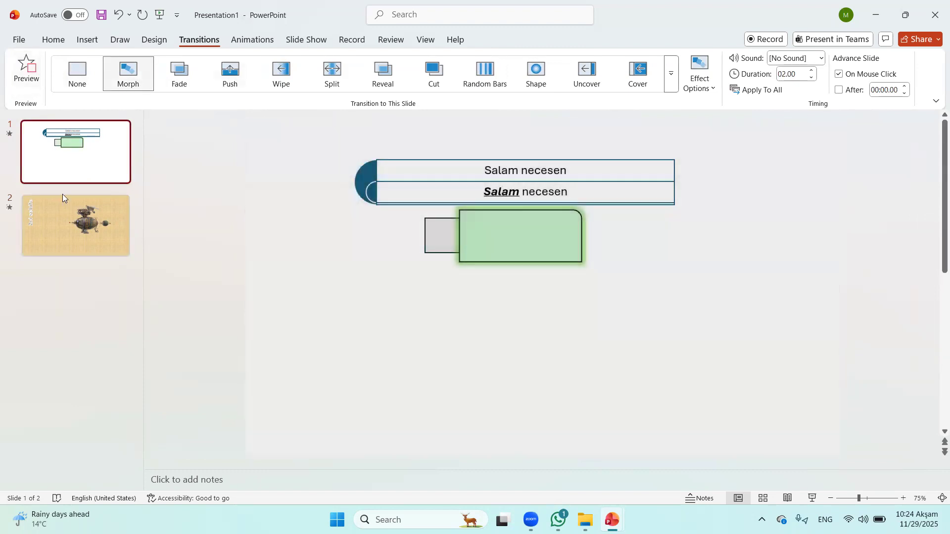
left_click(63, 198)
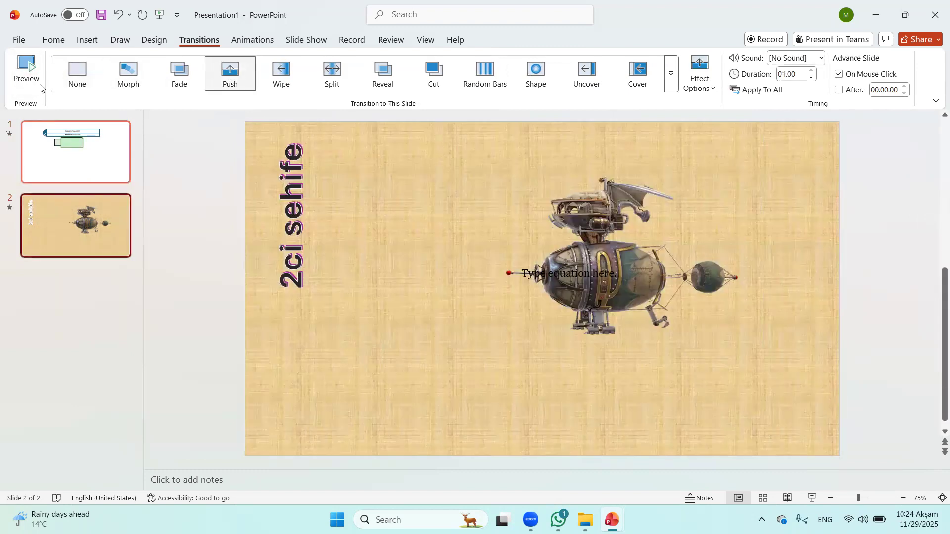
left_click(37, 79)
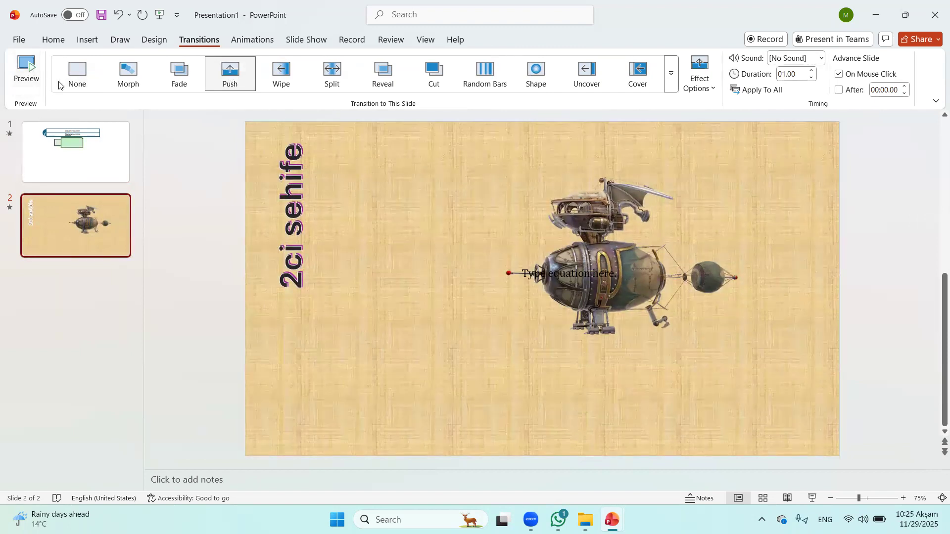
Step: Try the Cut transition on slide 2 and replace it with Origami
left_click(434, 79)
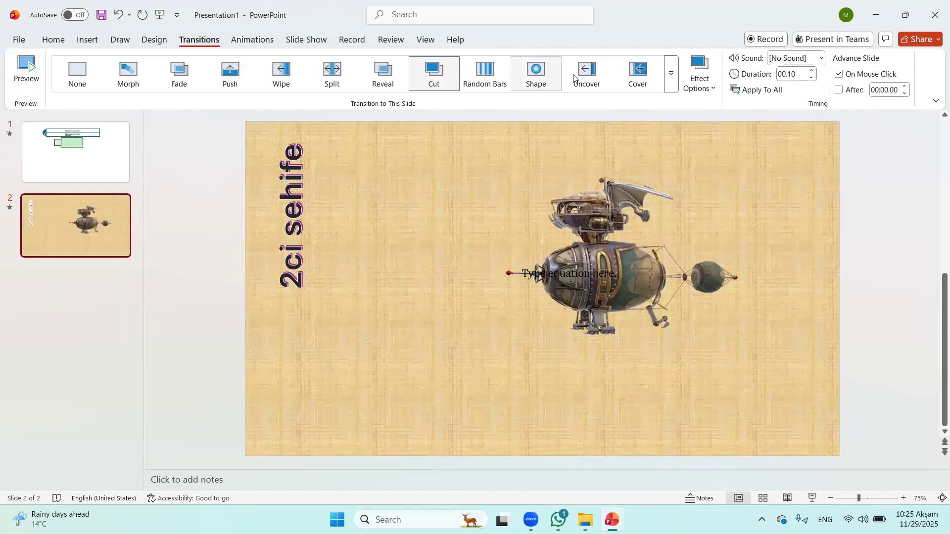
left_click(671, 73)
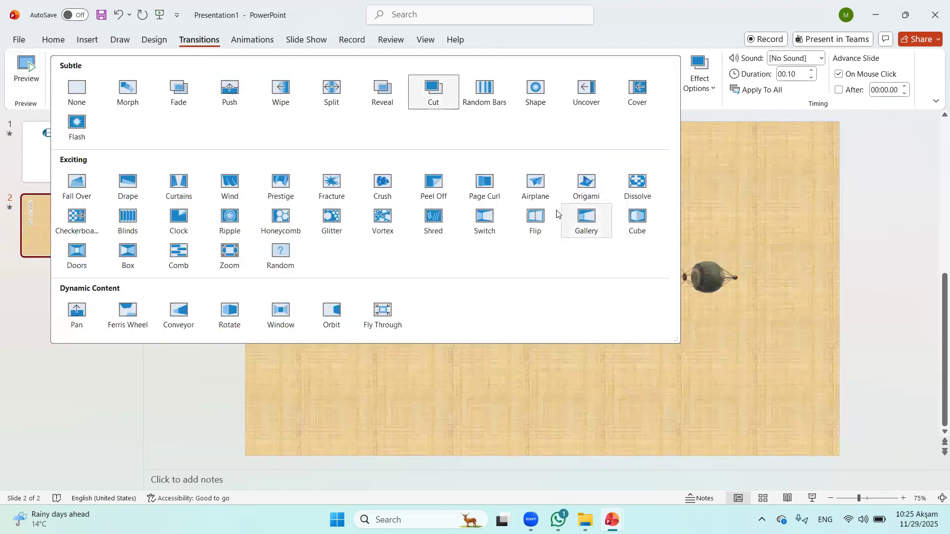
left_click(587, 191)
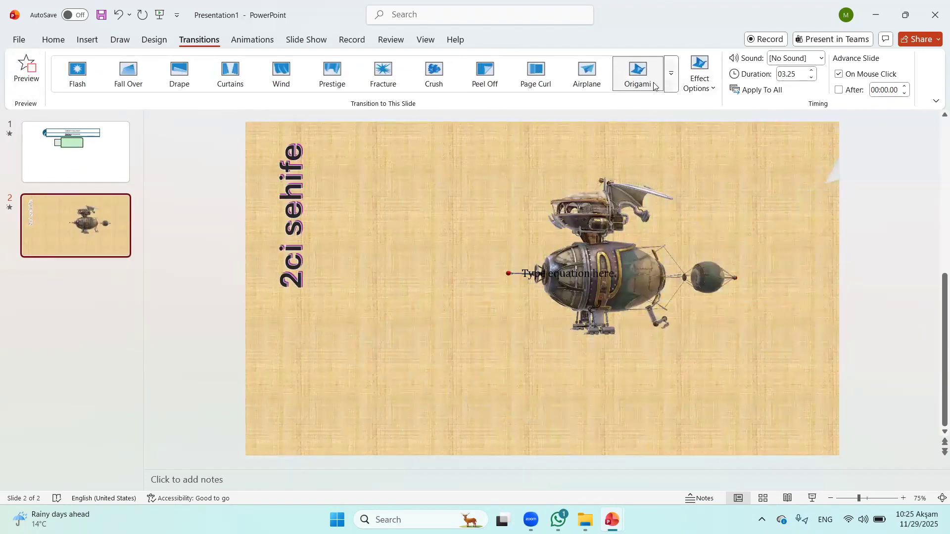
Step: Set slide 2's Origami transition to play the Bomb sound and last 4 seconds
left_click(821, 58)
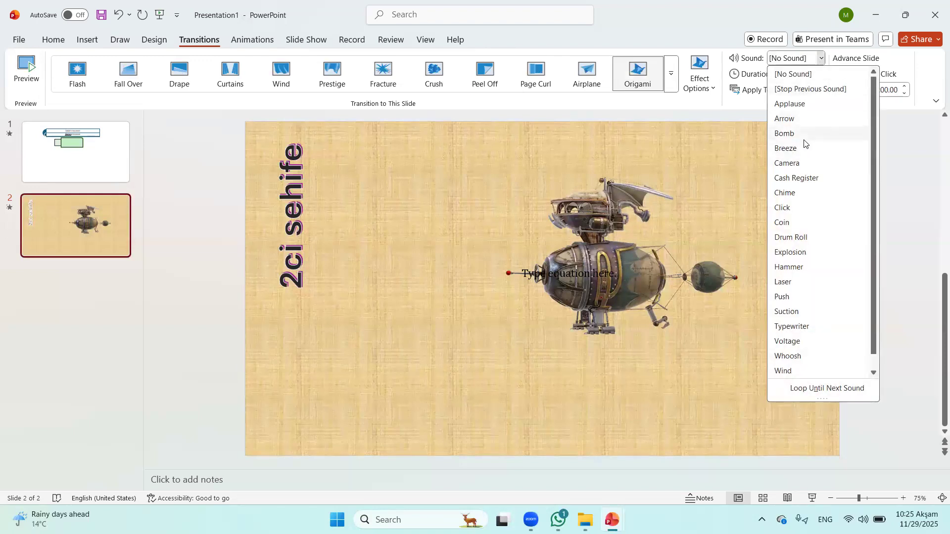
left_click(804, 138)
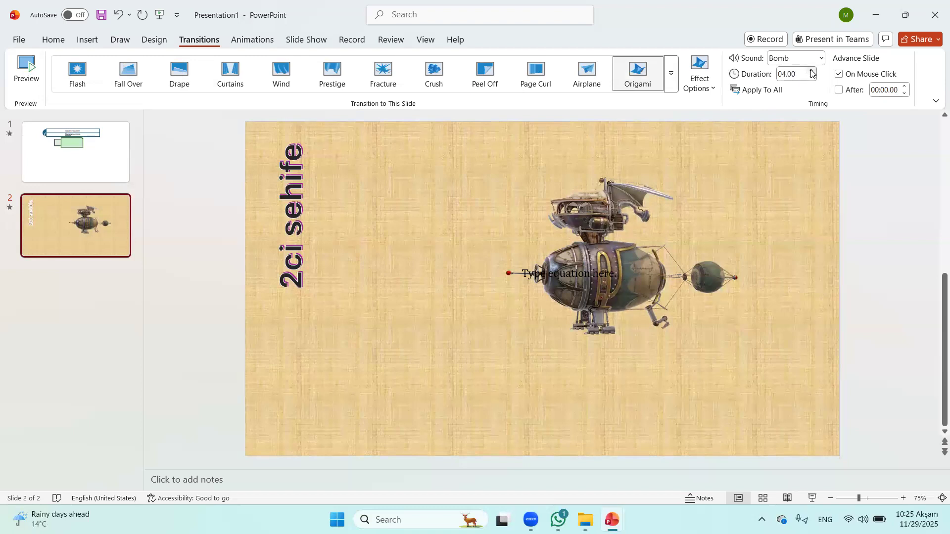
Step: Give slide 1's Morph transition the Camera sound and a 3-second duration, and preview it
left_click(110, 153)
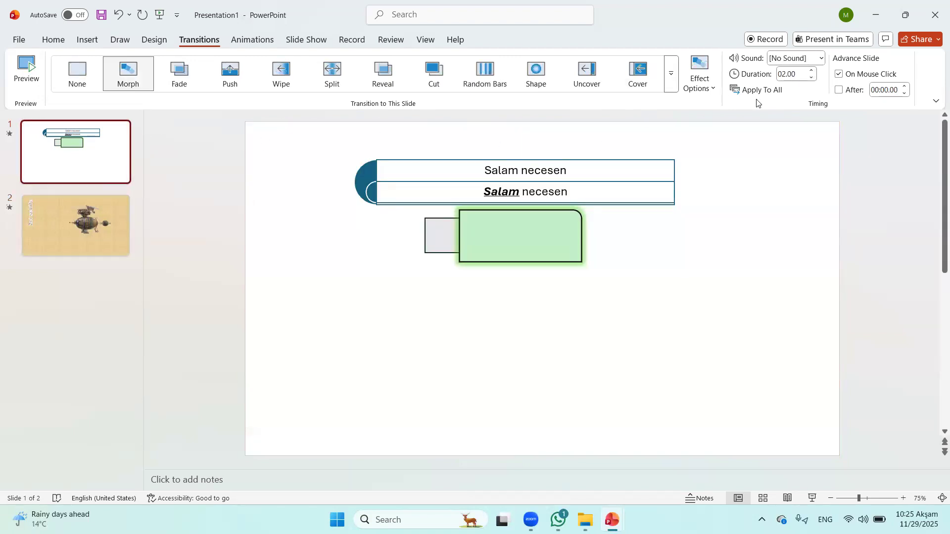
left_click(821, 59)
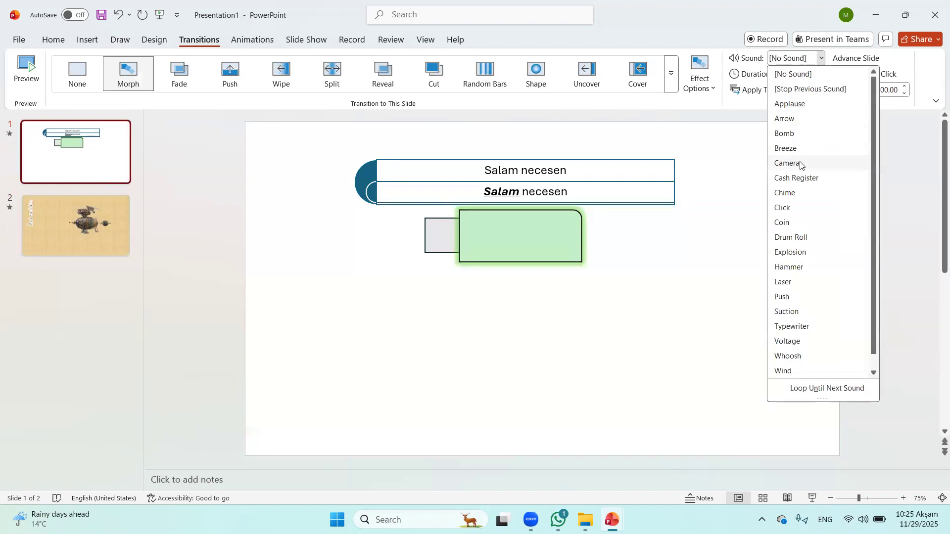
left_click(801, 166)
left_click(812, 72)
left_click(30, 75)
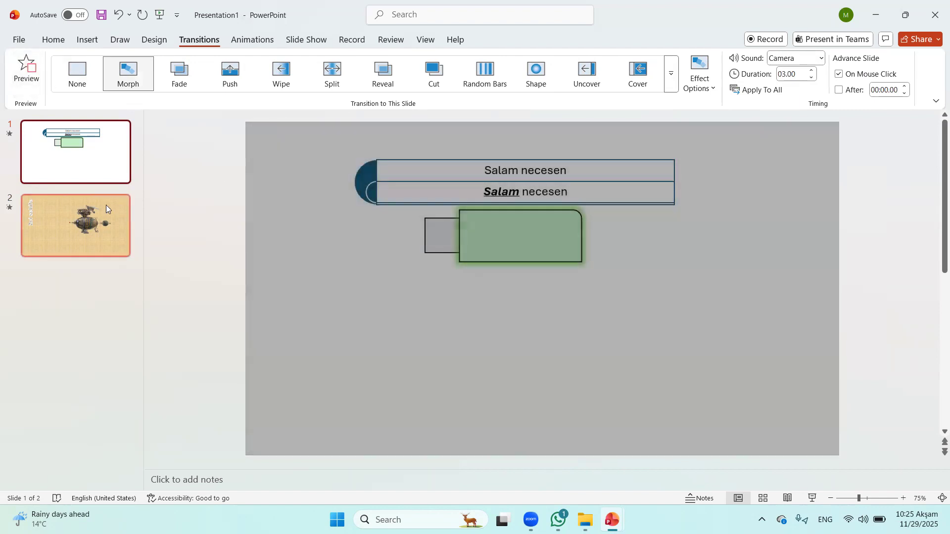
Step: Preview slide 2's Origami transition and apply its settings to all slides, returning to slide 1
left_click(106, 205)
left_click(31, 68)
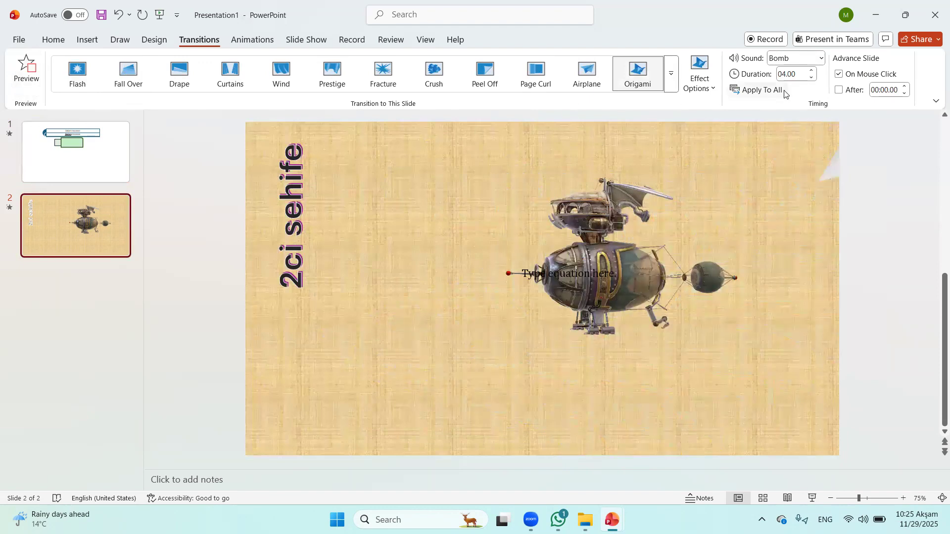
left_click(117, 150)
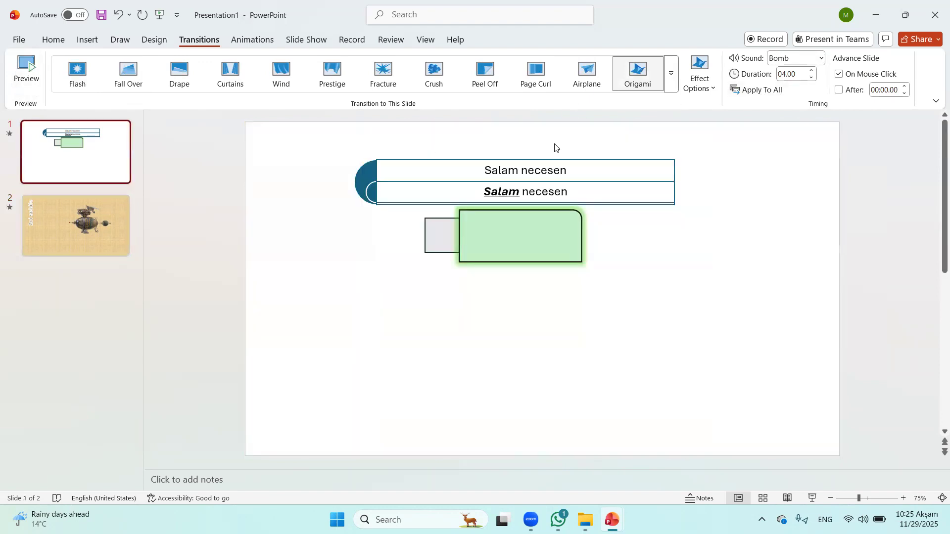
Step: Change slide 1's transition sound to Applause and preview the transition
left_click(786, 59)
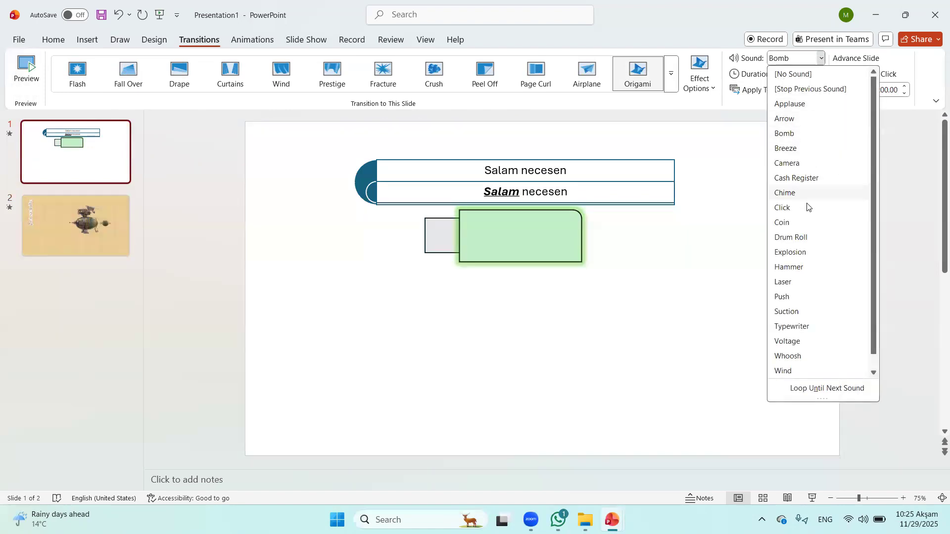
scroll(814, 301, "down", 1)
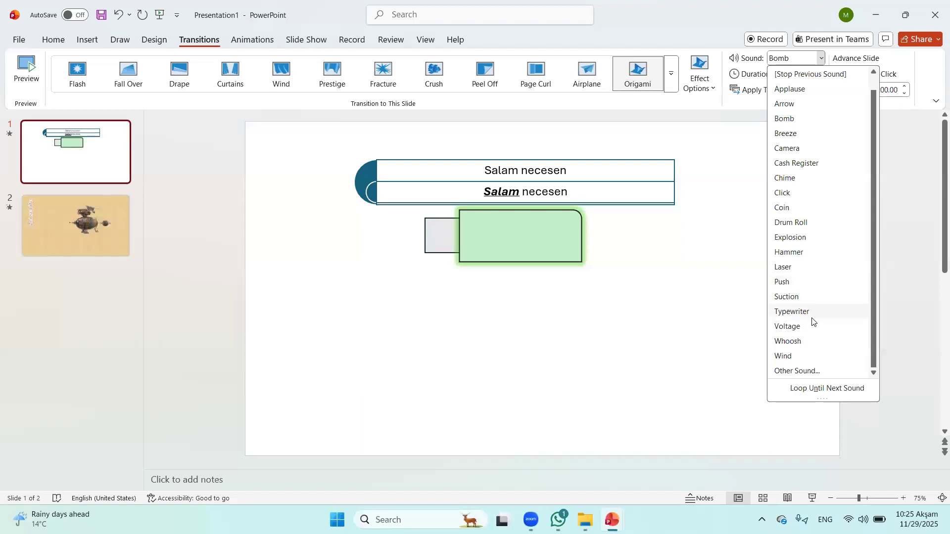
scroll(797, 292, "up", 1)
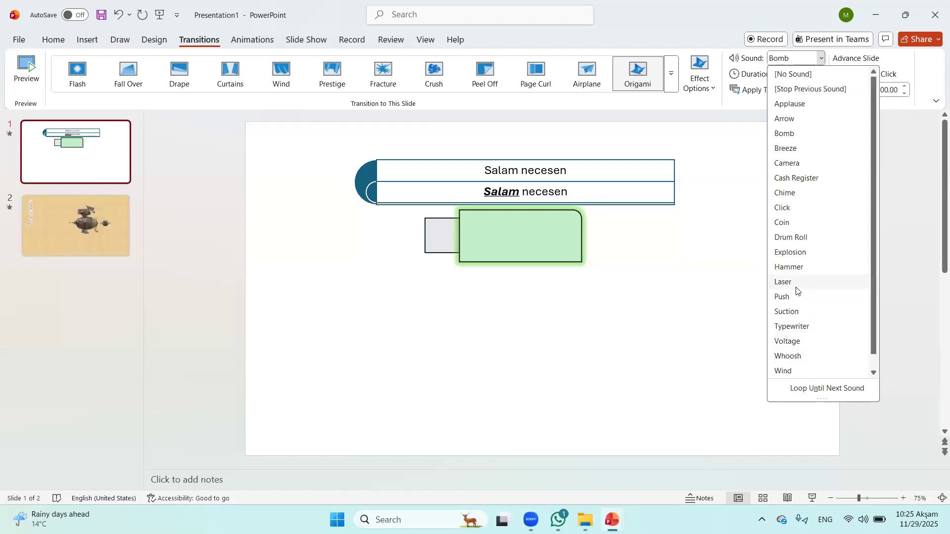
left_click(810, 108)
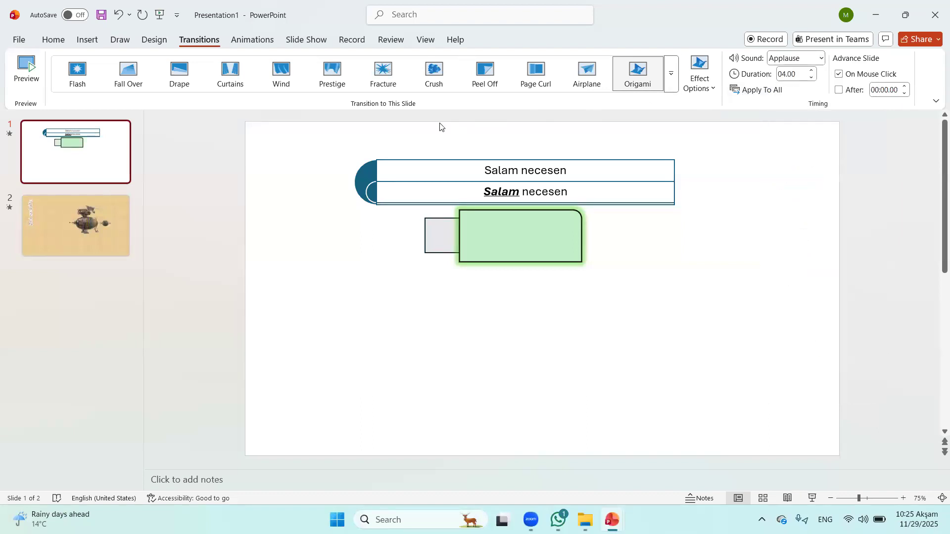
left_click(35, 67)
Step: Make slide 1 advance automatically after 2 seconds instead of on a mouse click, and preview its transition
left_click(852, 76)
left_click(904, 86)
left_click(26, 70)
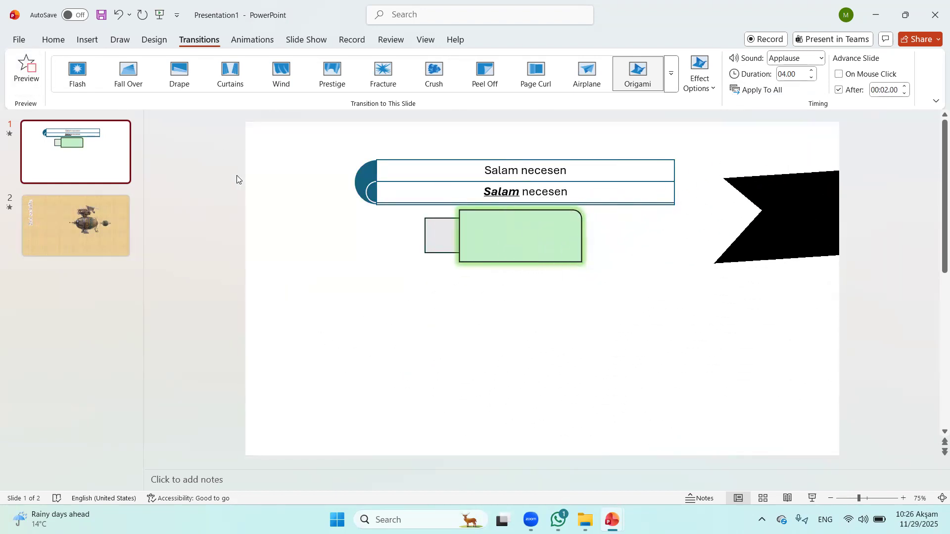
Step: Apply the Appear entrance animation to the "2ci sehife" text on slide 2
left_click(64, 234)
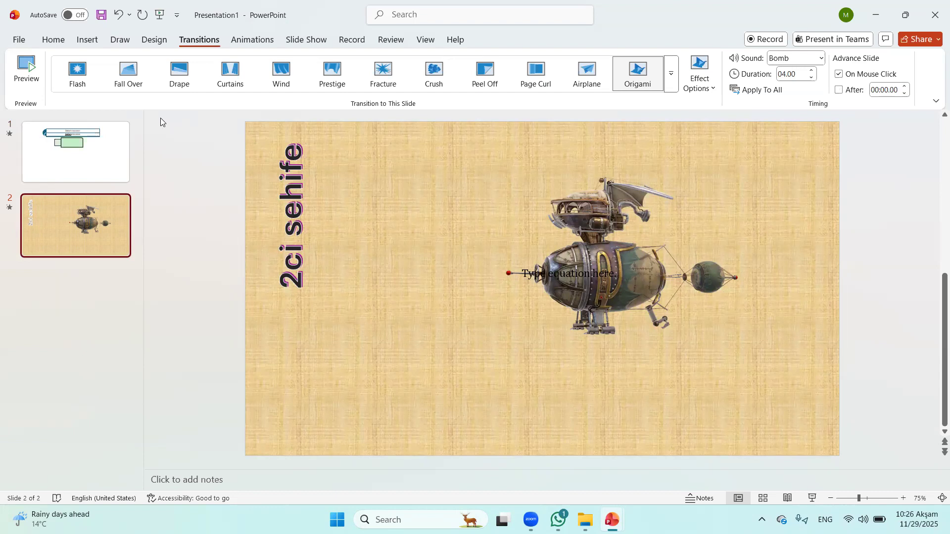
left_click(82, 141)
left_click(255, 40)
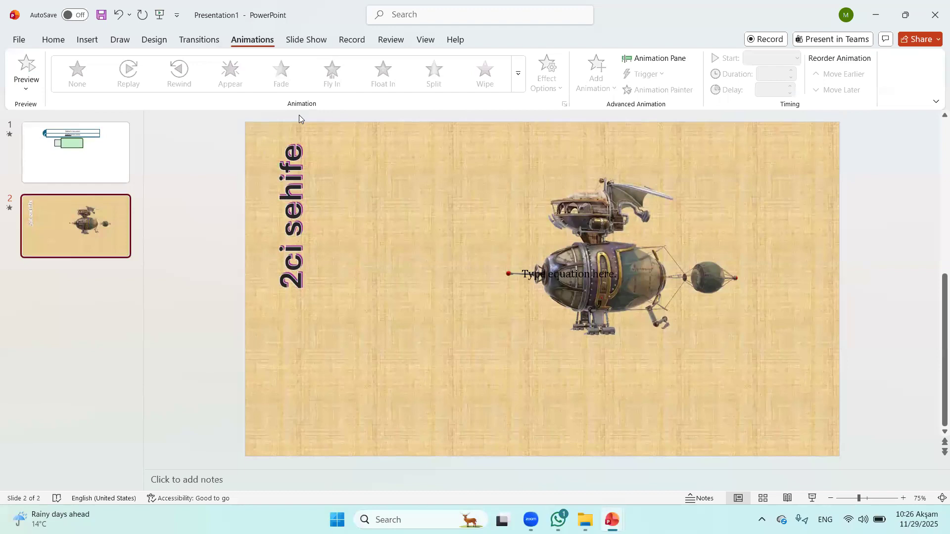
left_click(292, 182)
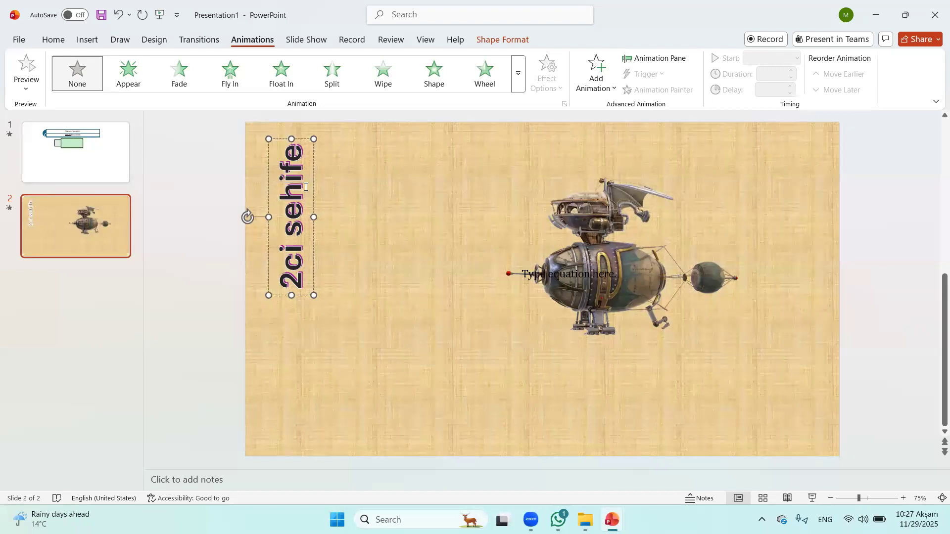
left_click(139, 87)
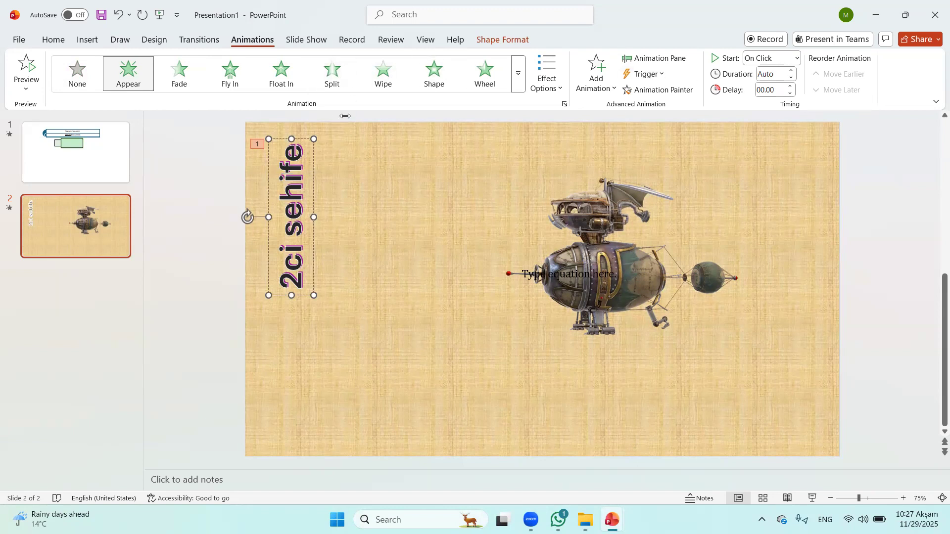
Step: Replace the "2ci sehife" text's animation with the Split exit effect and preview it
left_click(518, 73)
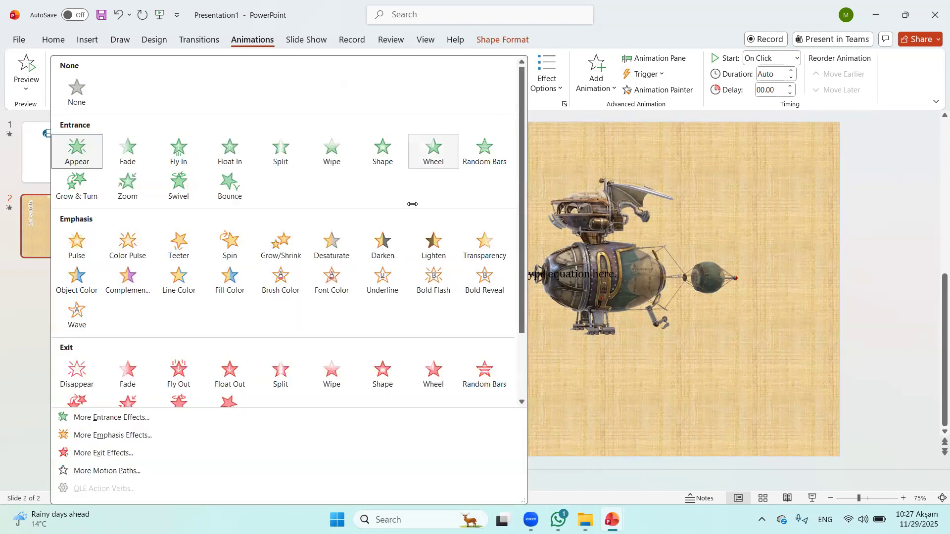
scroll(412, 204, "down", 3)
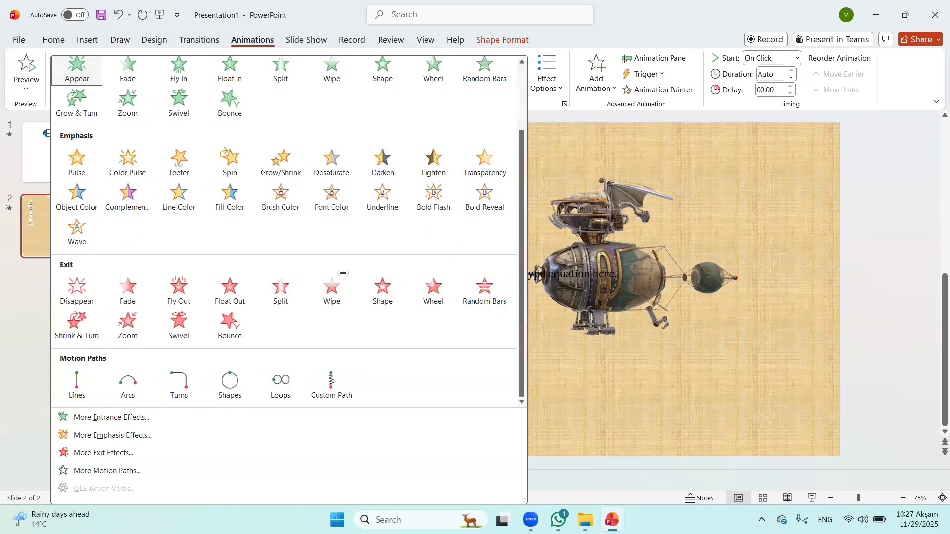
left_click(286, 289)
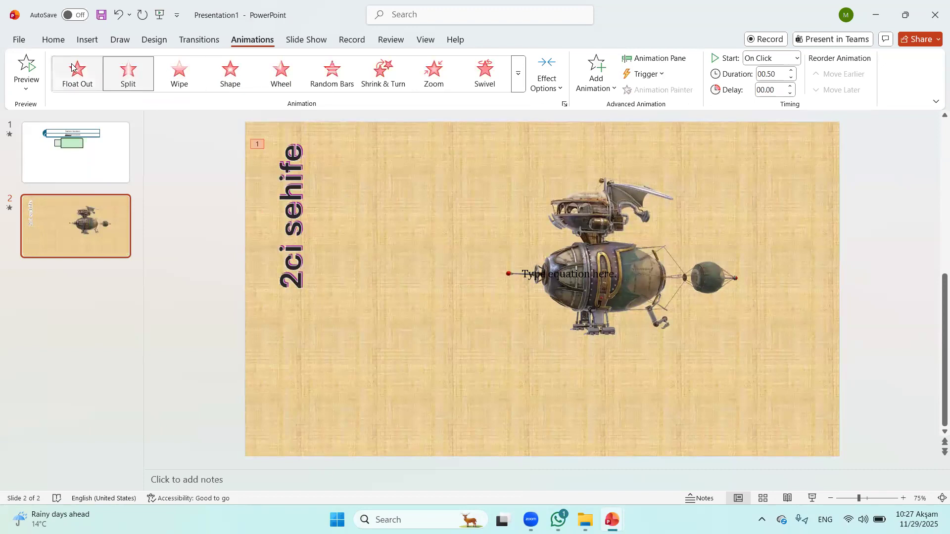
left_click(26, 69)
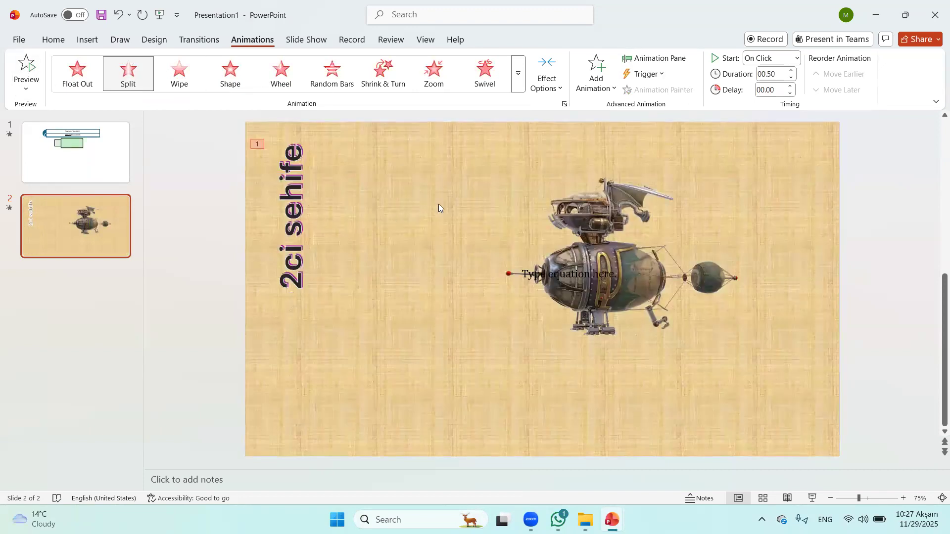
Step: Open the start options for the "2ci sehife" text's Split animation
left_click(798, 59)
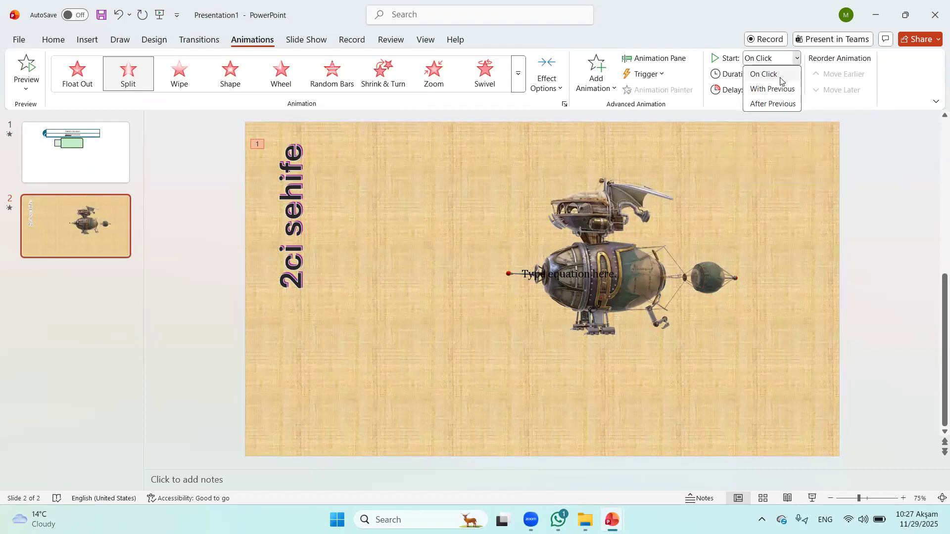